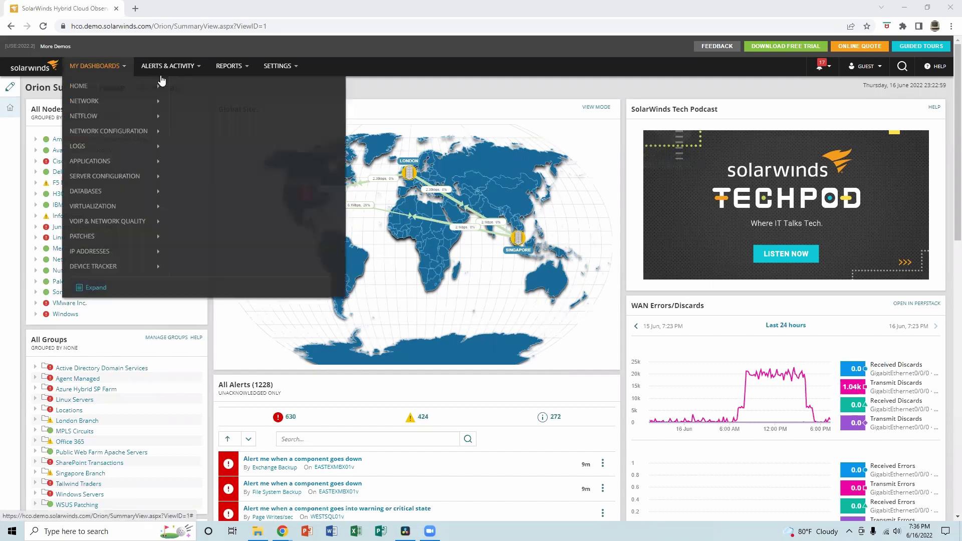
Go from the active alerts list to the Manage Alerts page of alert definitions.
mouse_move(176, 70)
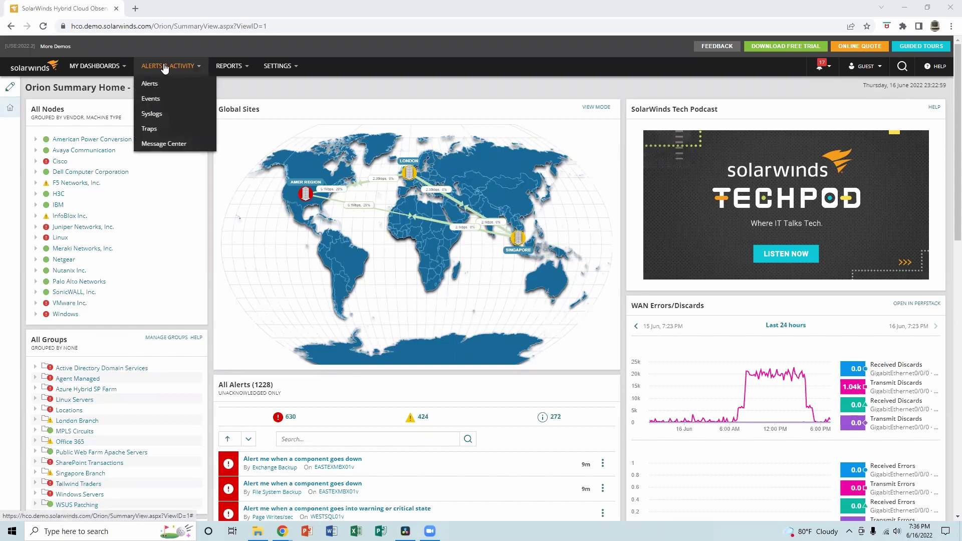
left_click(160, 89)
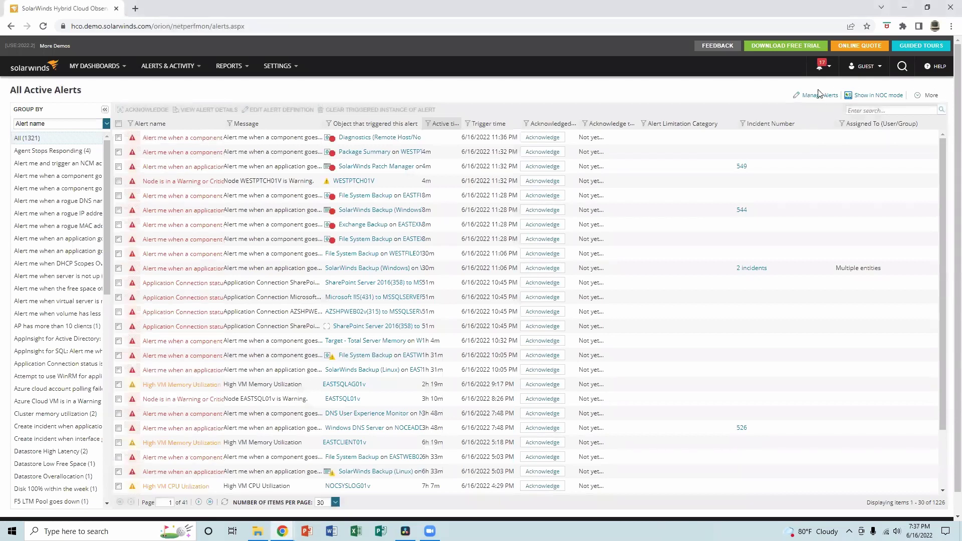
left_click(817, 96)
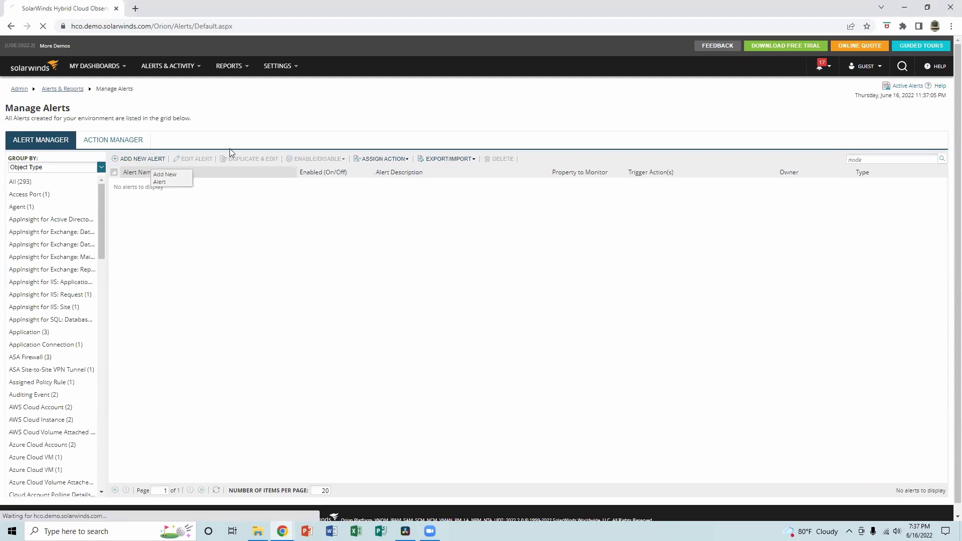
Start a new alert definition and name it 'Node down'.
left_click(142, 160)
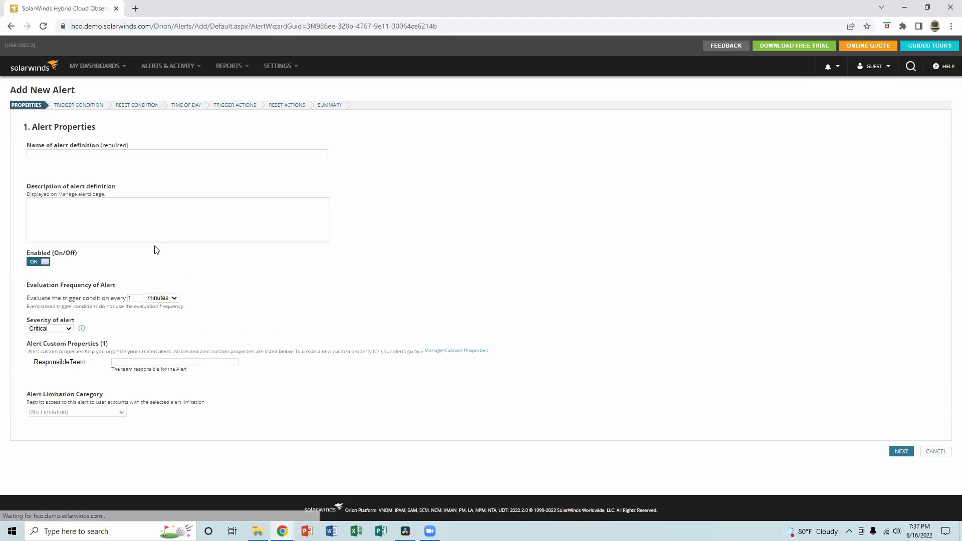
left_click(88, 153)
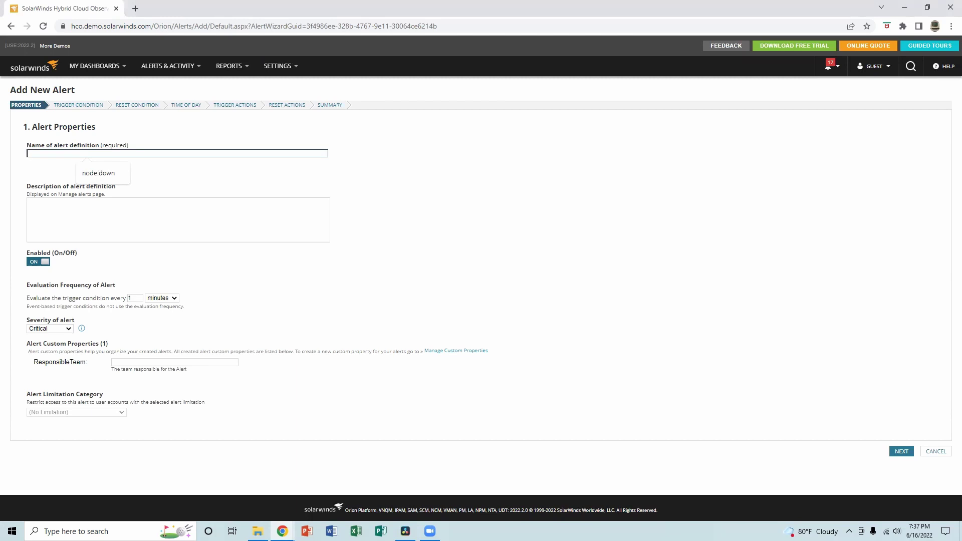
type("Node down")
left_click(83, 226)
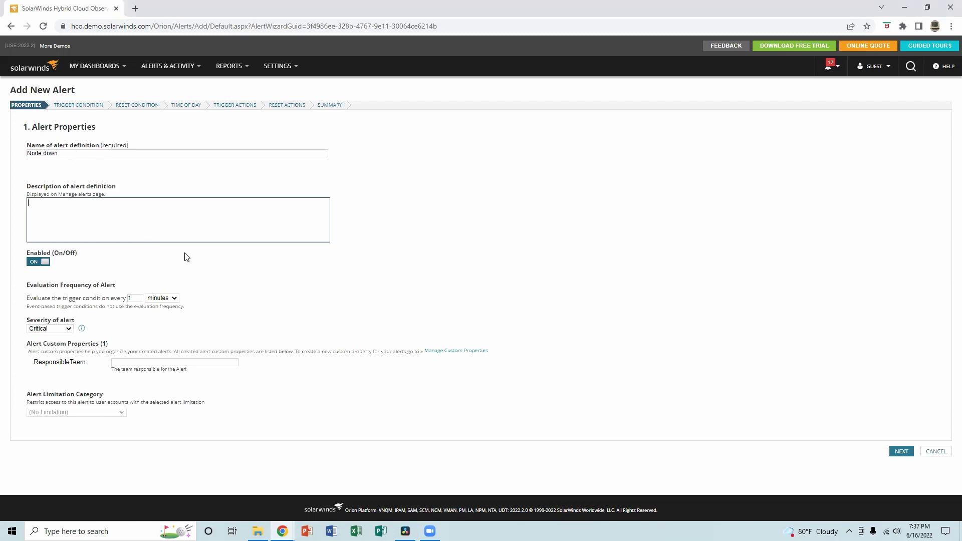
Enter a description saying the alert triggers when the node is down.
type("node down aler")
key("shift+Left")
key("shift+Left")
key("shift+Left")
key("shift+Left")
key("Right")
key("BackSpace")
type("ert this triger")
key("BackSpace")
key("BackSpace")
type("rs")
key("BackSpace")
key("BackSpace")
key("BackSpace")
key("BackSpace")
key("BackSpace")
type("rigg")
type("ers when the ")
type("no")
type("ode is down")
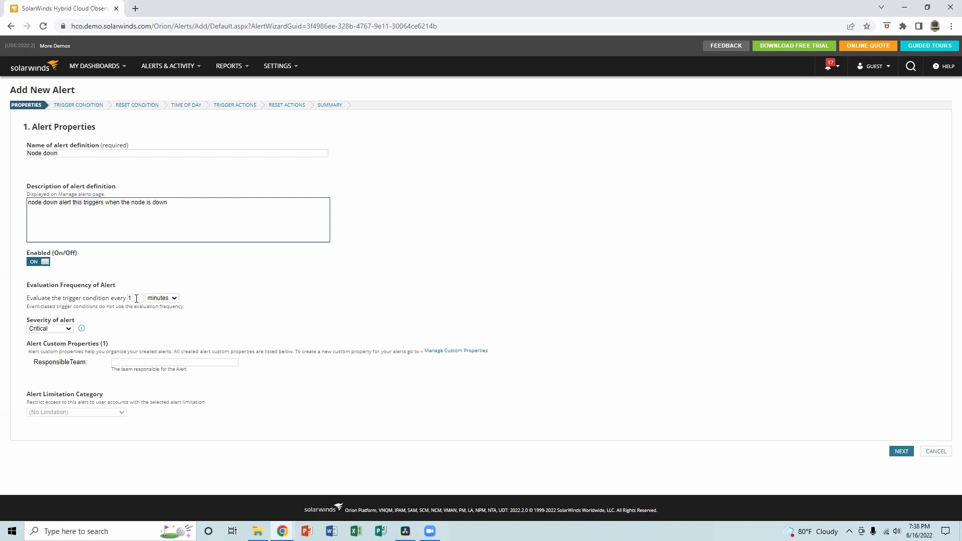
Keep the evaluation frequency in minutes and continue to Trigger Condition.
left_click(174, 299)
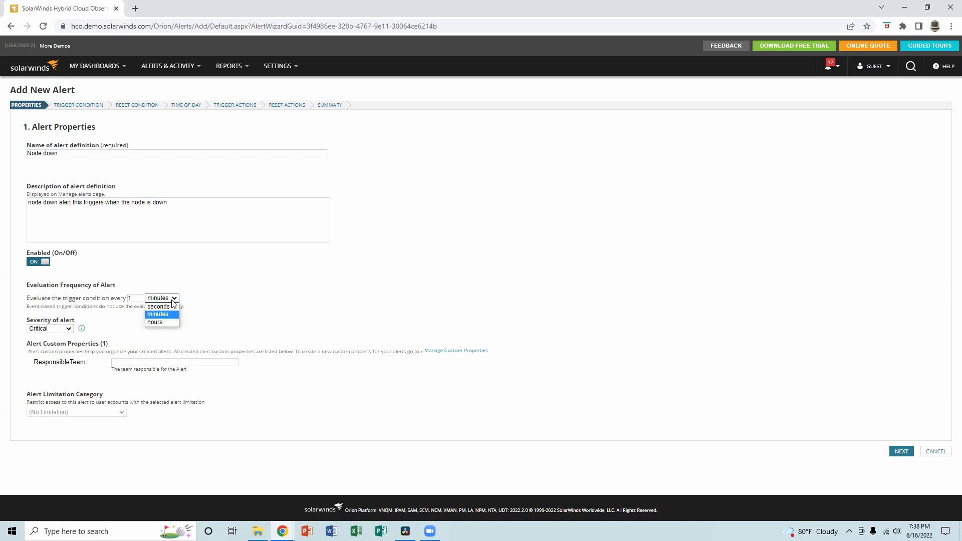
left_click(163, 315)
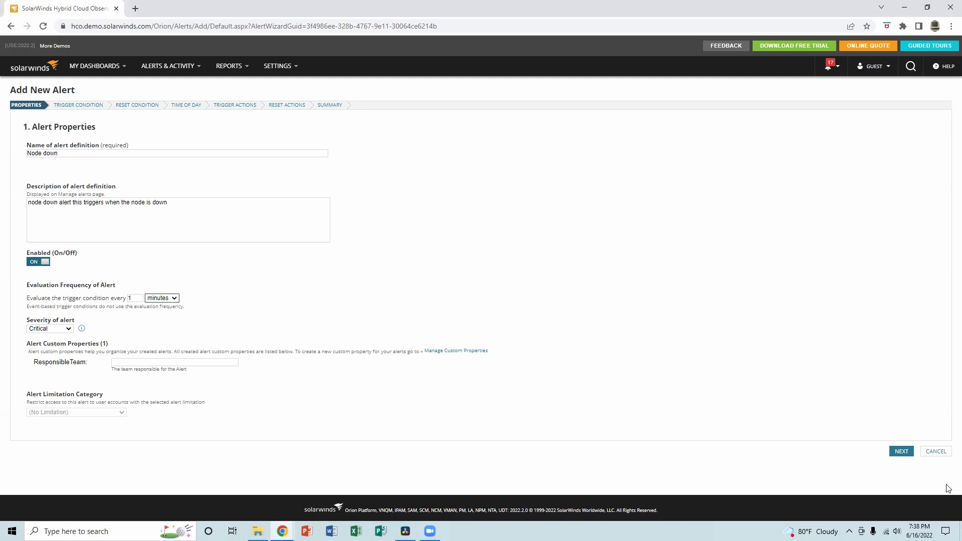
left_click(904, 452)
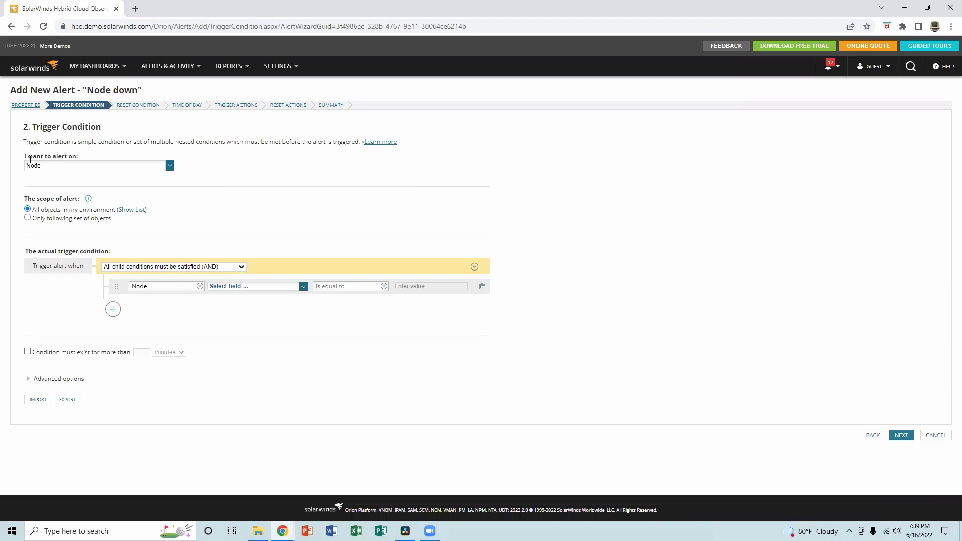
Alert on Node objects, limited to only a following set of objects.
left_click(170, 167)
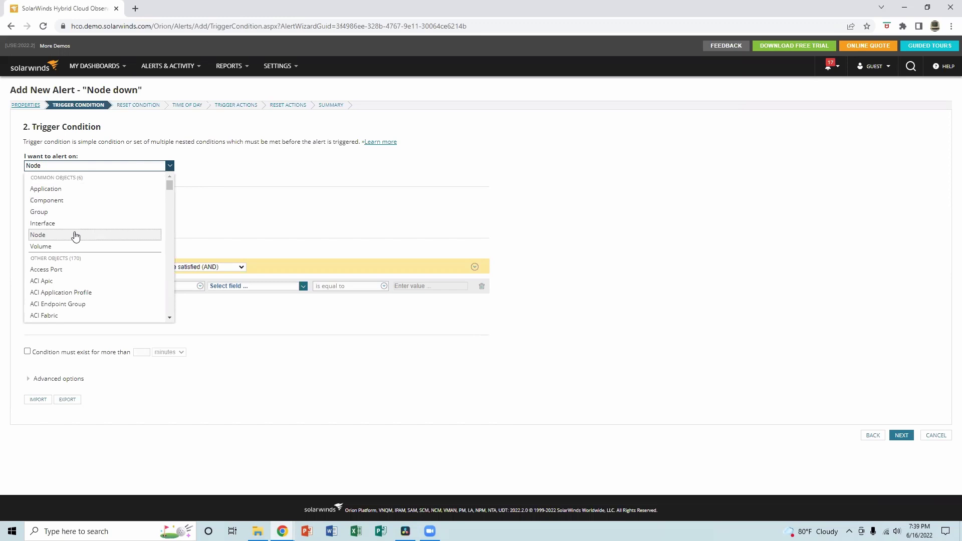
left_click(75, 236)
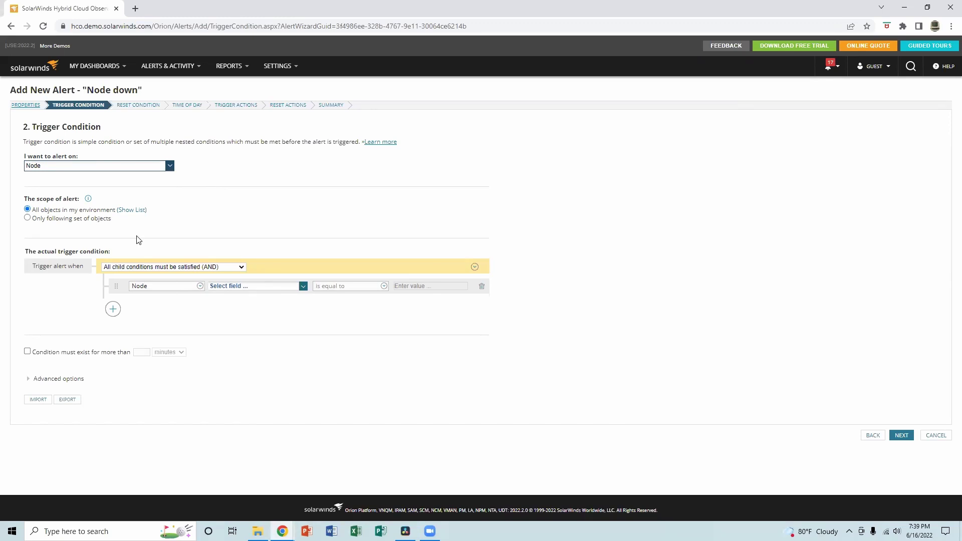
left_click(27, 218)
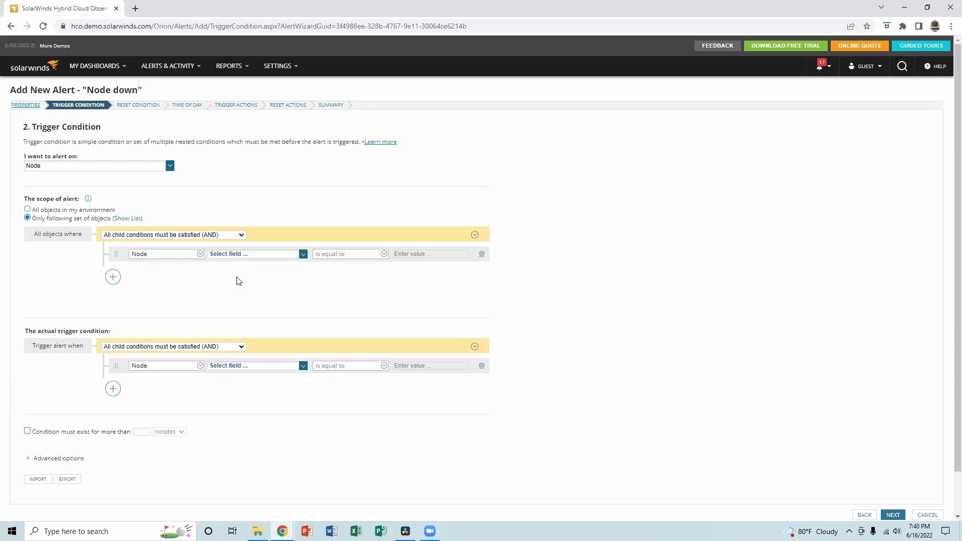
Build a scope row 'IP_Address is equal to 10.0.0.15', then delete it.
left_click(304, 255)
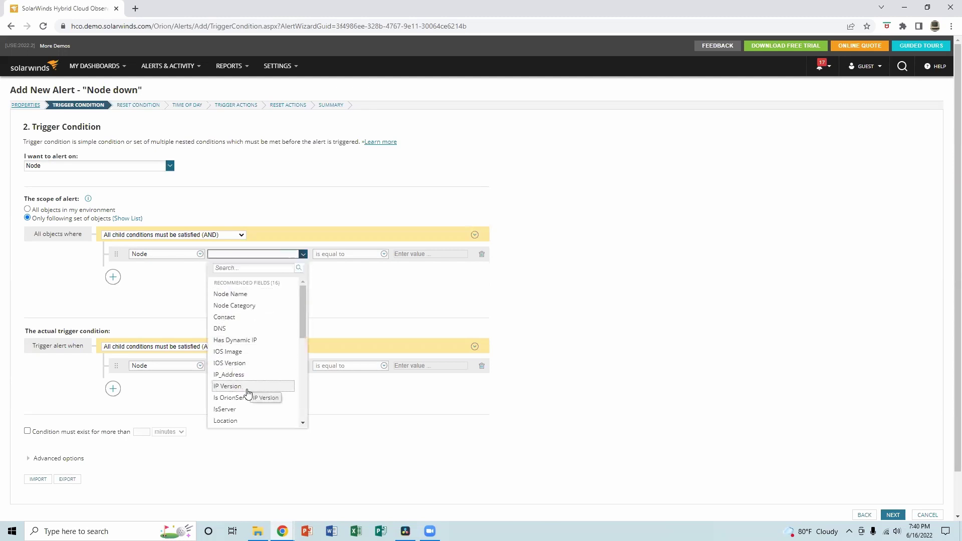
left_click(253, 376)
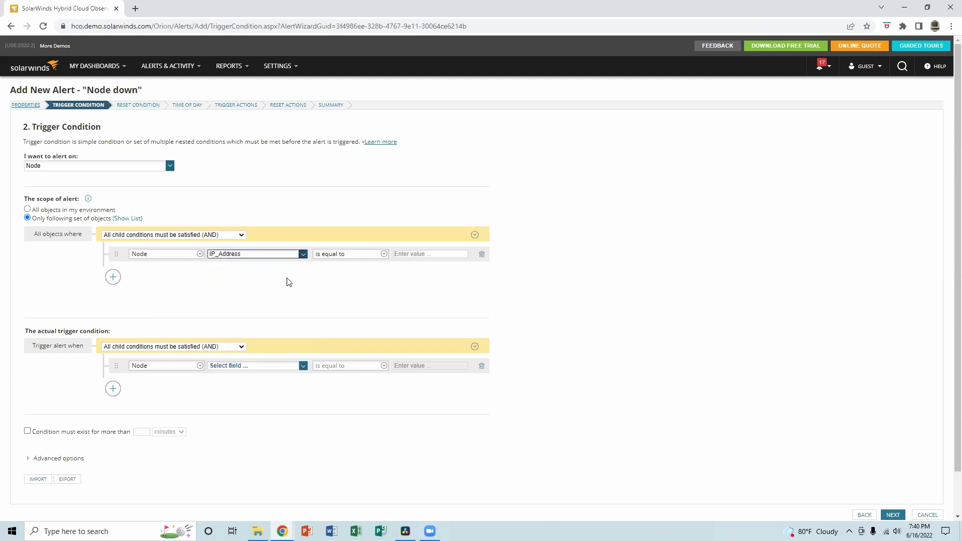
left_click(302, 256)
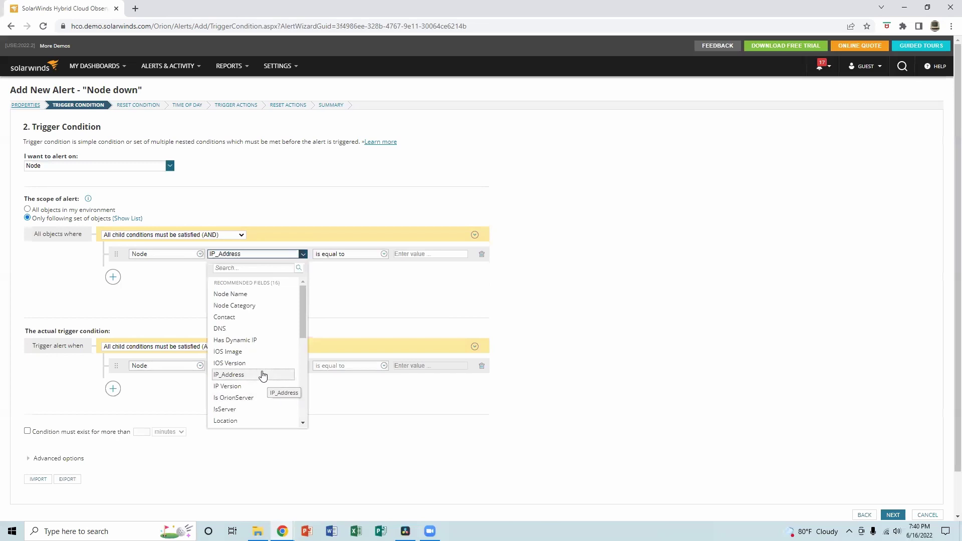
scroll(263, 375, "down", 3)
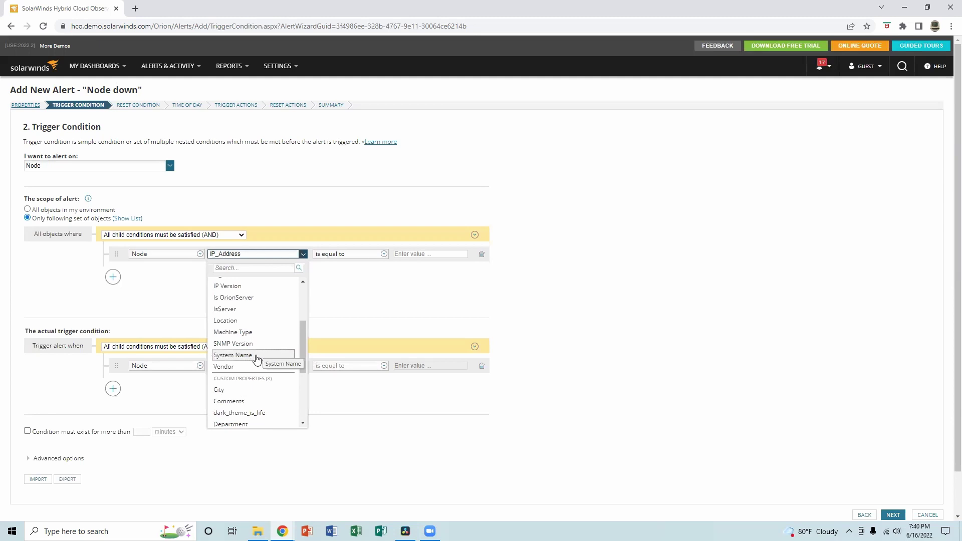
left_click(256, 355)
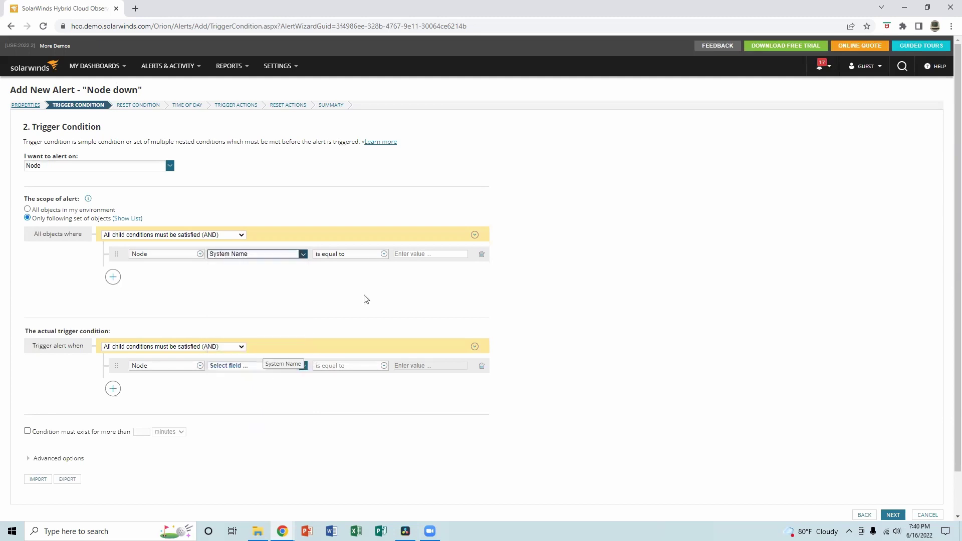
left_click(421, 255)
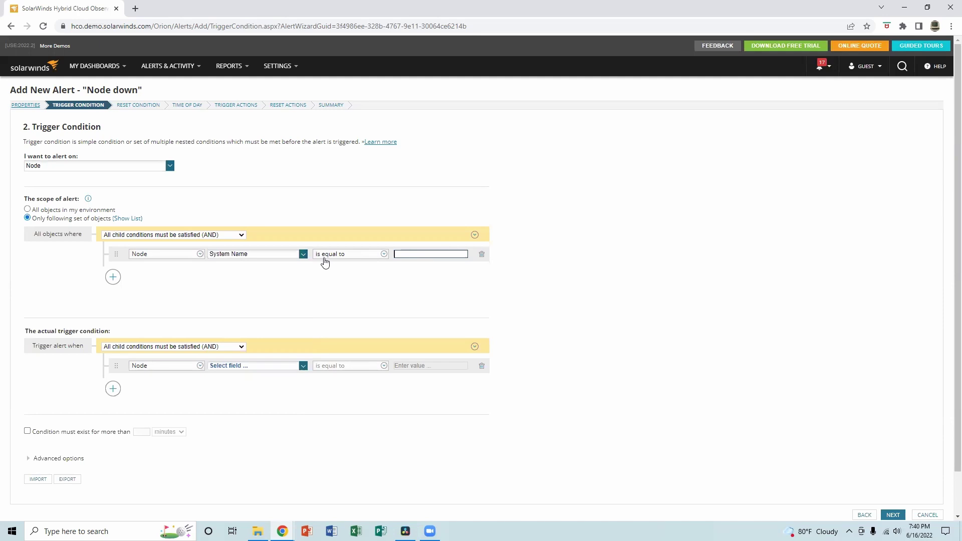
left_click(304, 254)
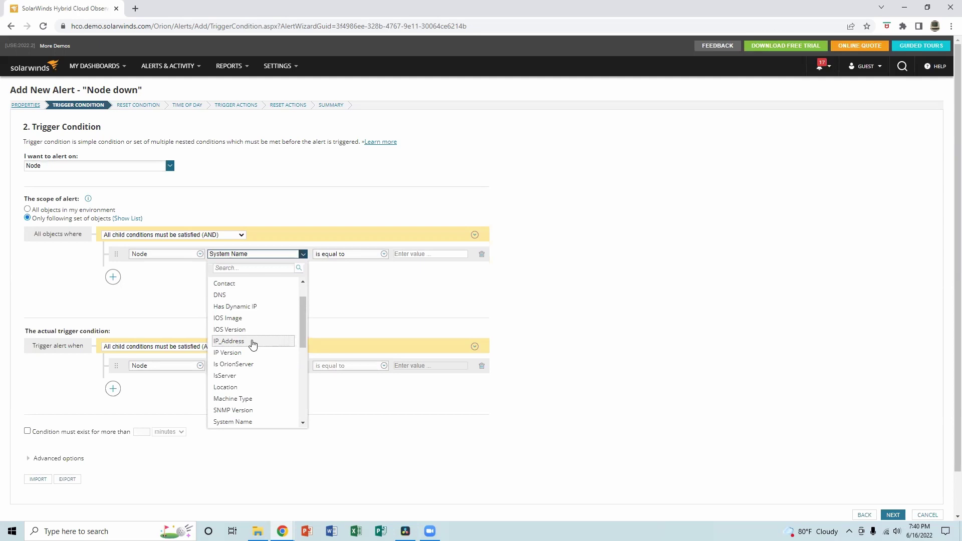
left_click(253, 343)
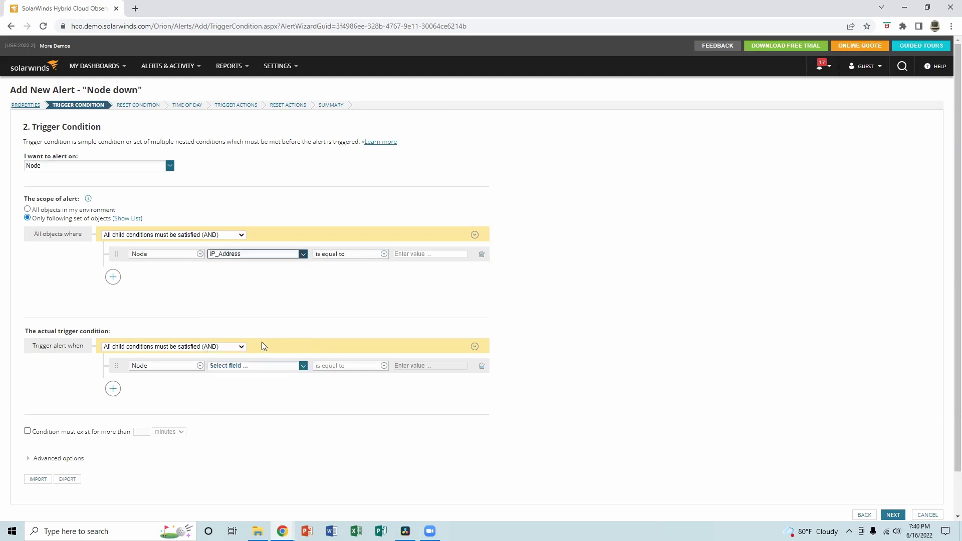
left_click(411, 254)
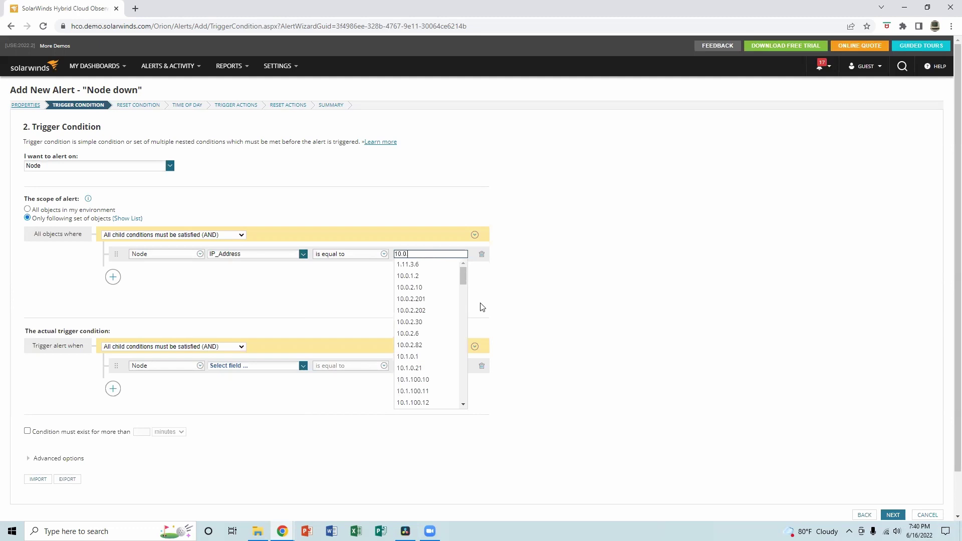
type("10.0.0.15")
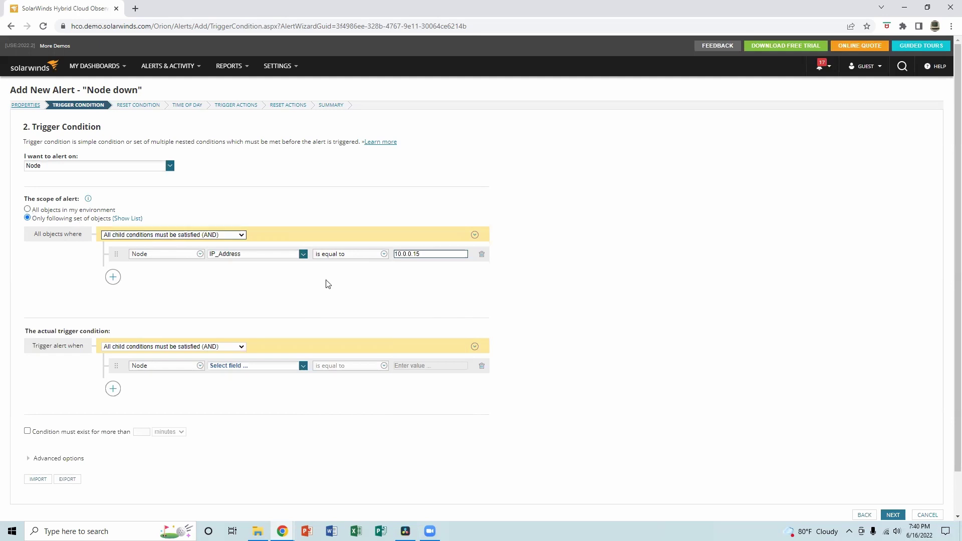
left_click(482, 255)
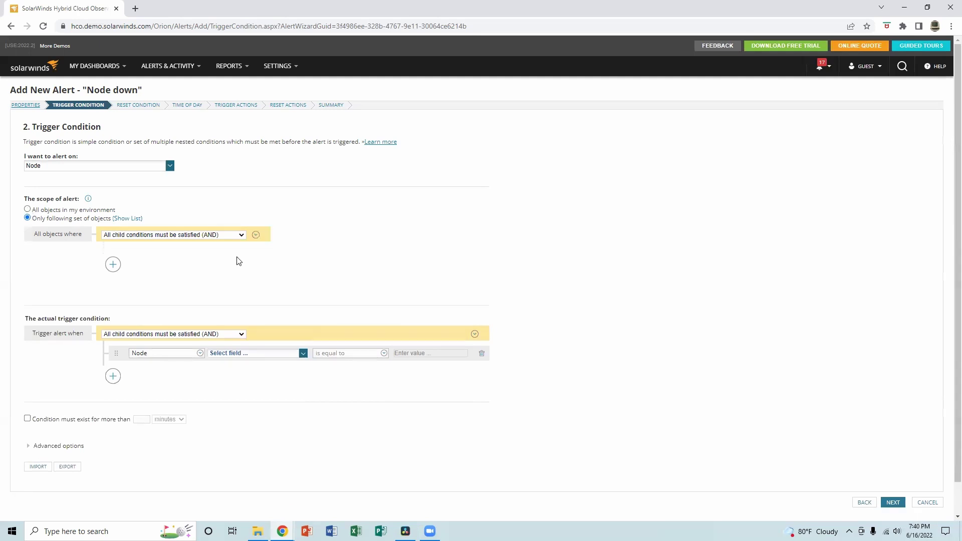
Apply to all objects with trigger Node Status is equal to Down, no minimum duration.
left_click(28, 209)
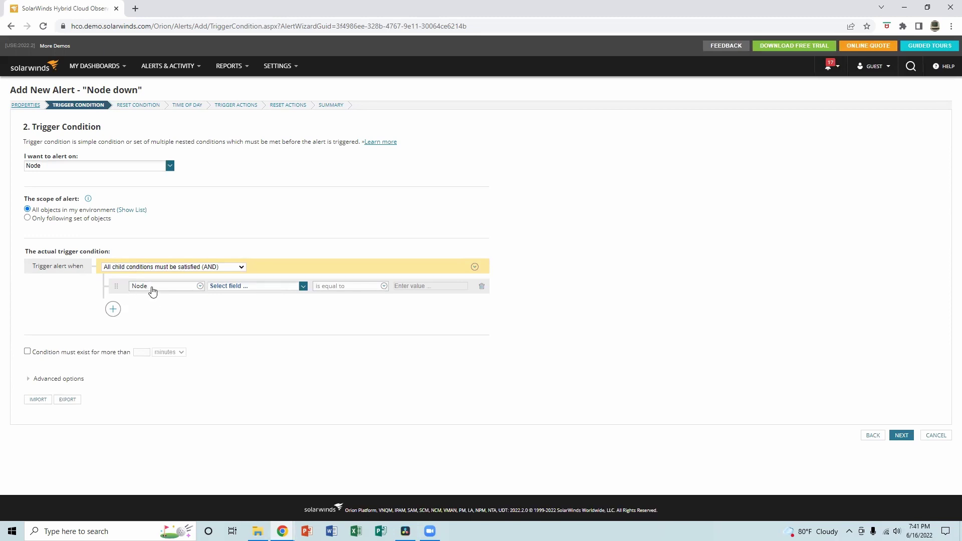
left_click(303, 288)
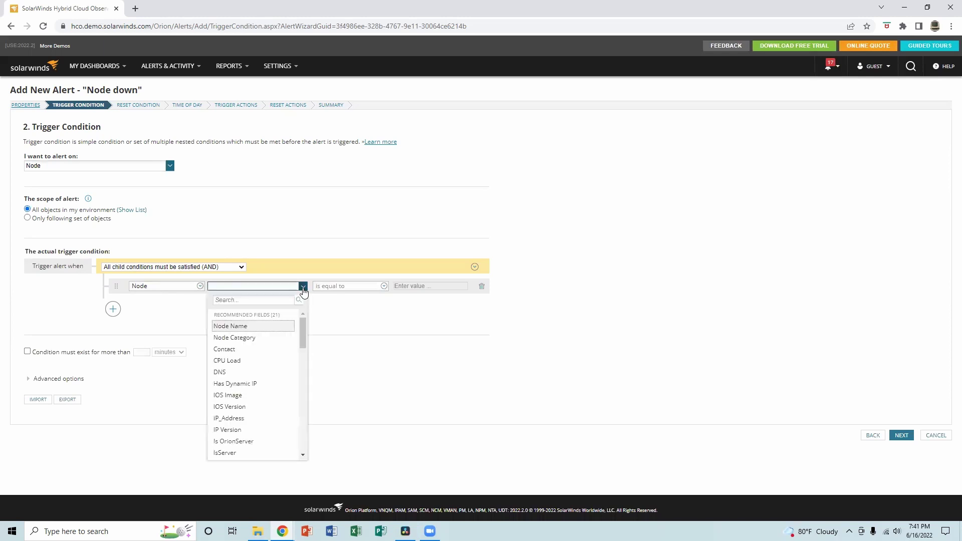
scroll(254, 406, "down", 3)
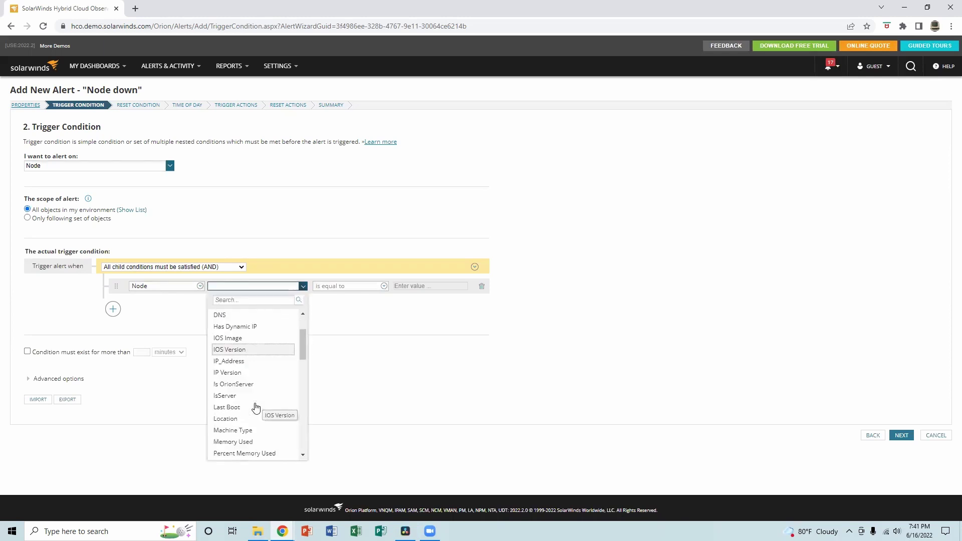
scroll(254, 405, "down", 1)
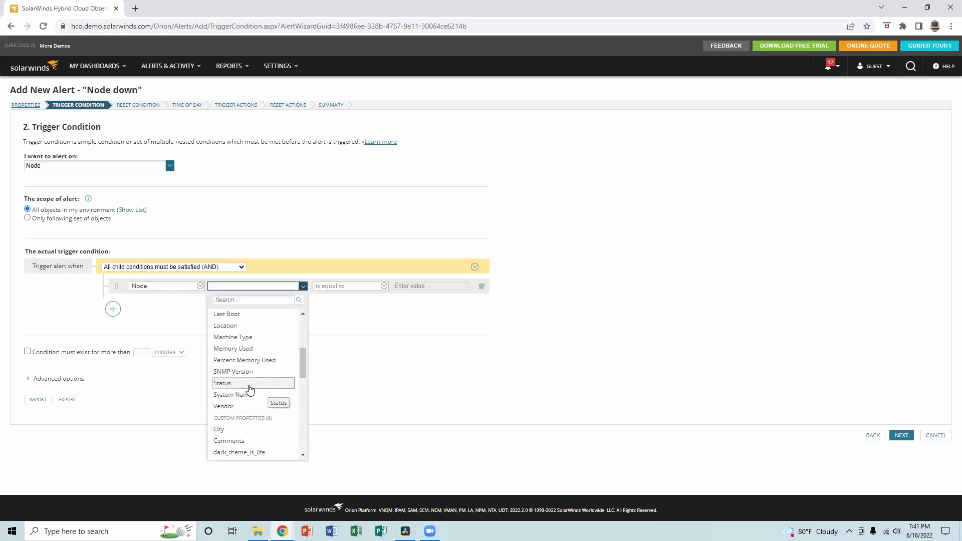
left_click(250, 388)
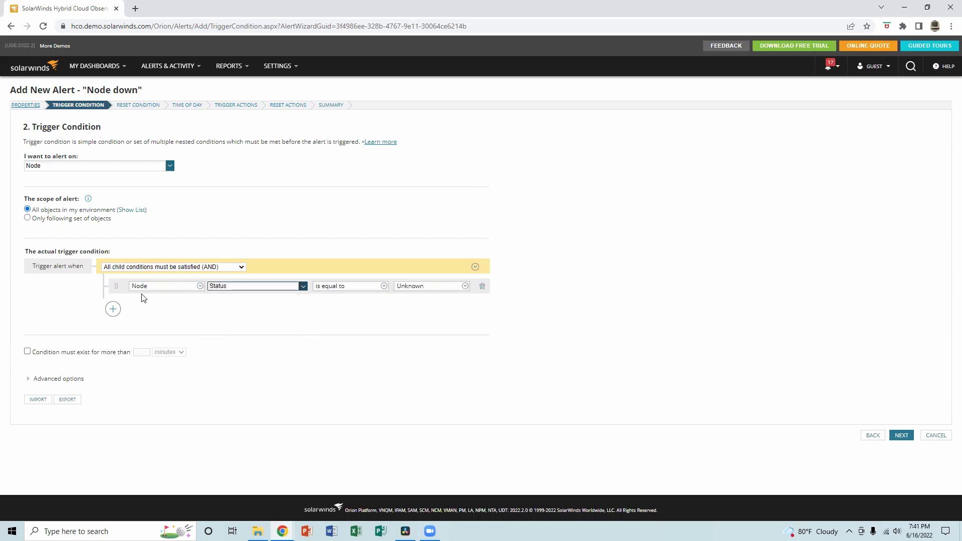
left_click(465, 286)
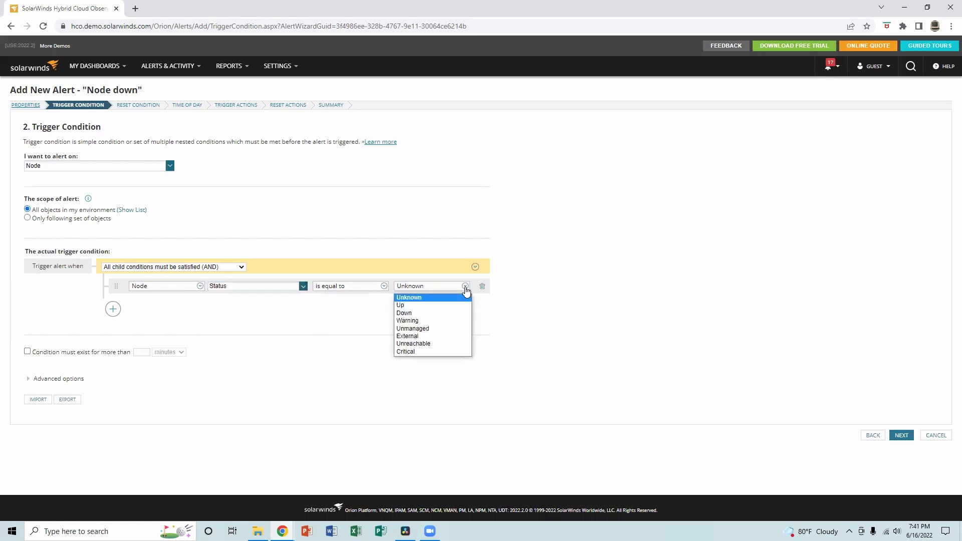
left_click(440, 313)
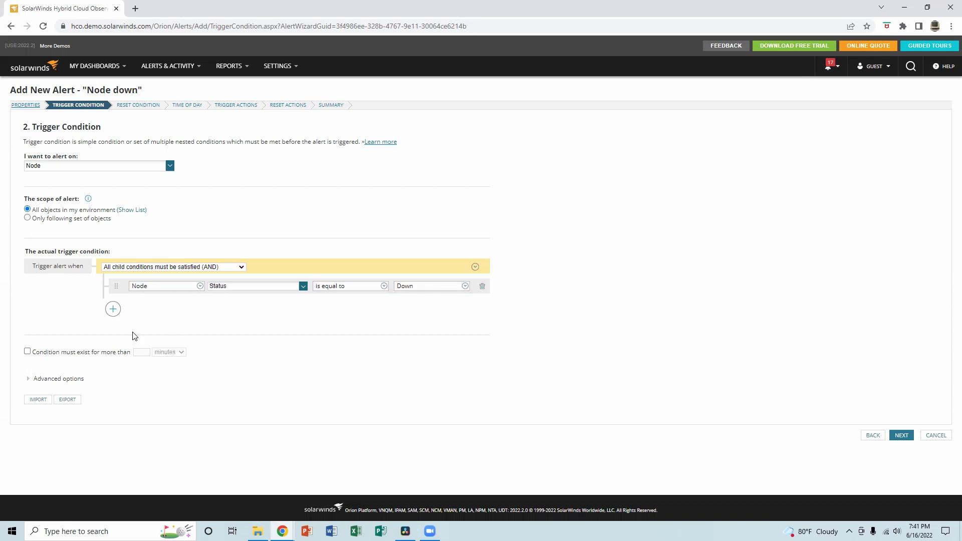
left_click(27, 351)
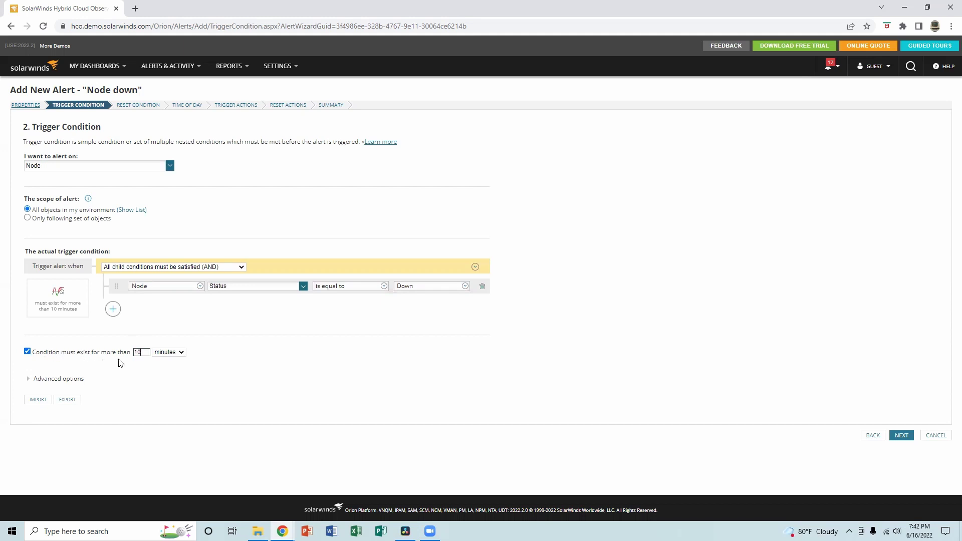
left_click(27, 351)
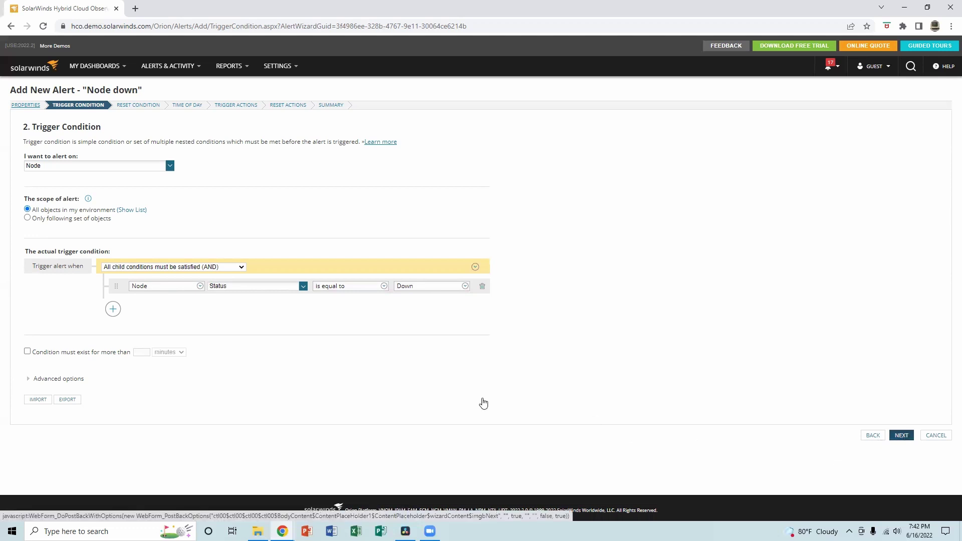
Accept the default reset condition and advance to Time of Day.
left_click(901, 434)
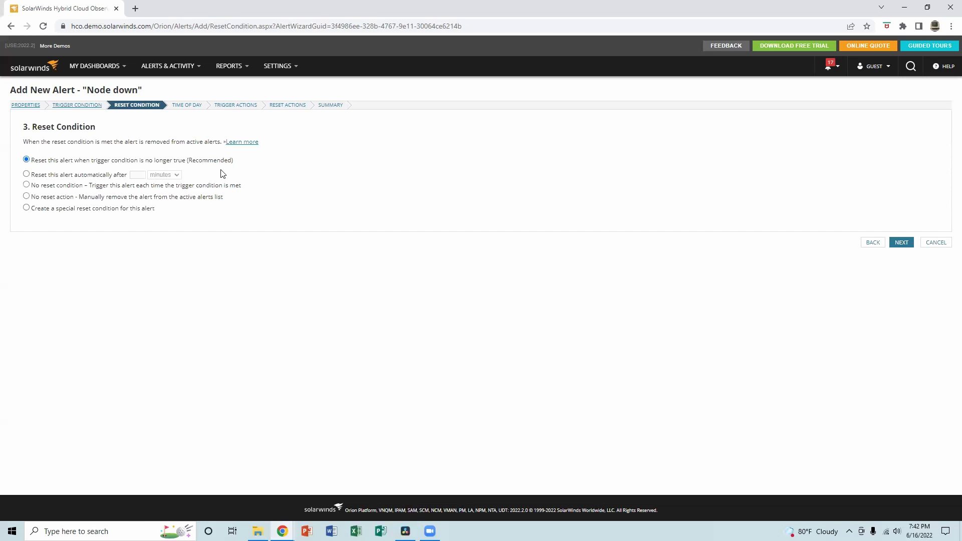
left_click(901, 243)
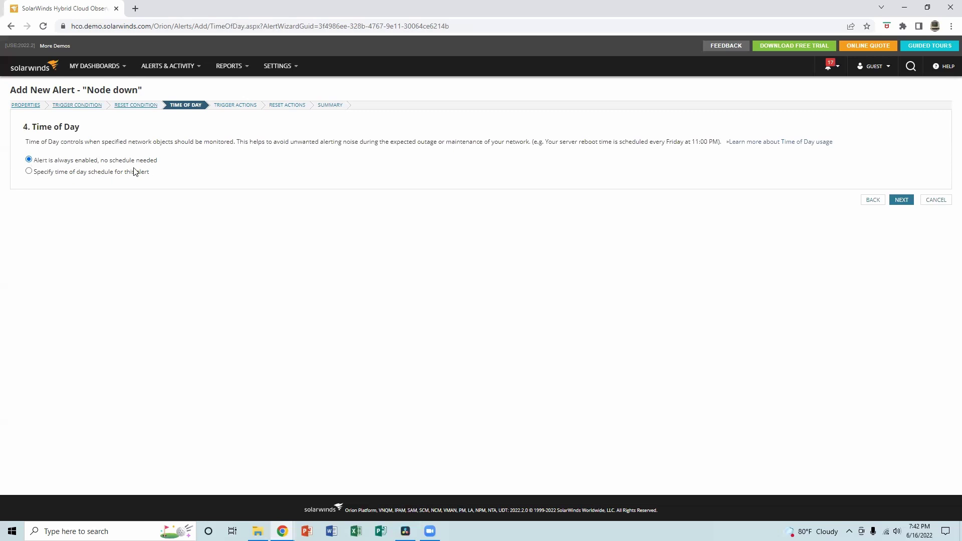
Add a Business Day (Mon–Fri) schedule starting at 09:00 AM.
left_click(30, 171)
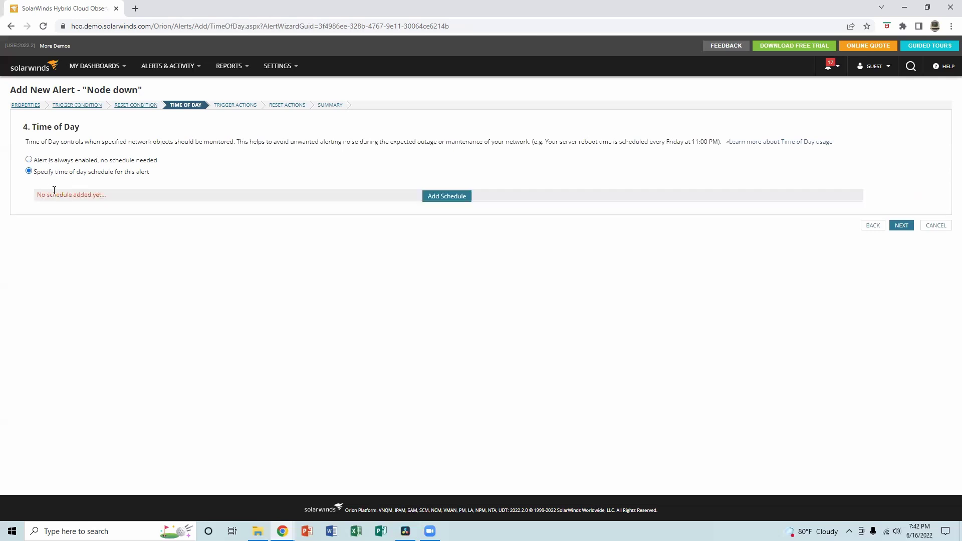
left_click(446, 197)
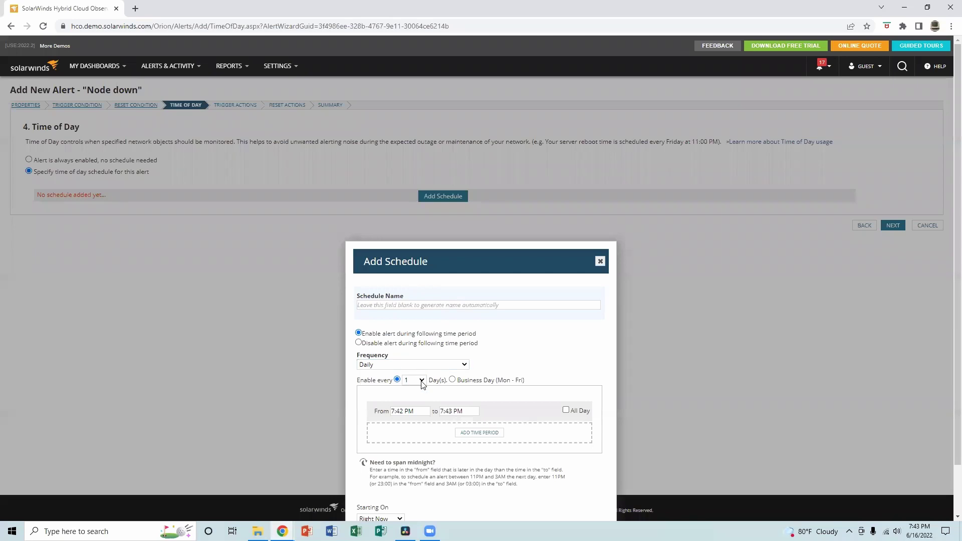
left_click(452, 379)
left_click(419, 412)
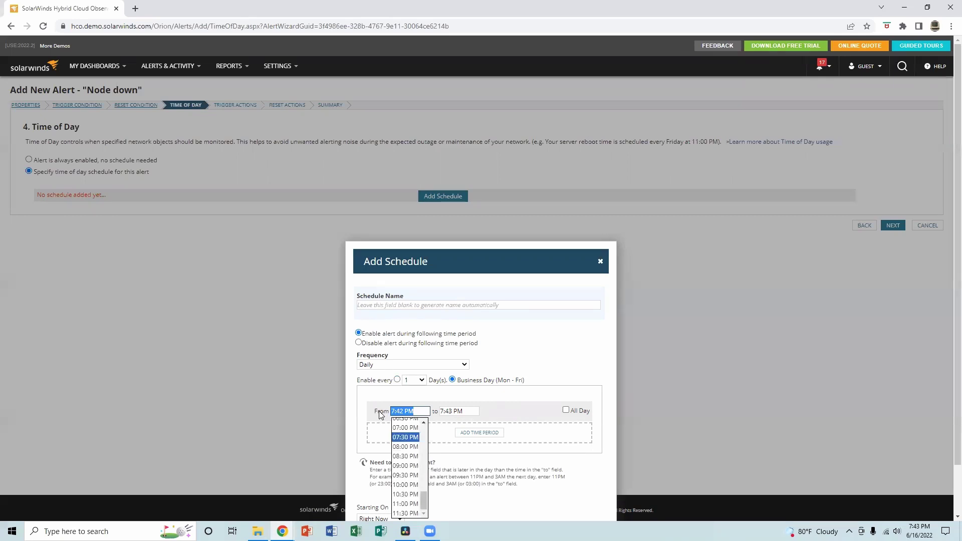
type("9")
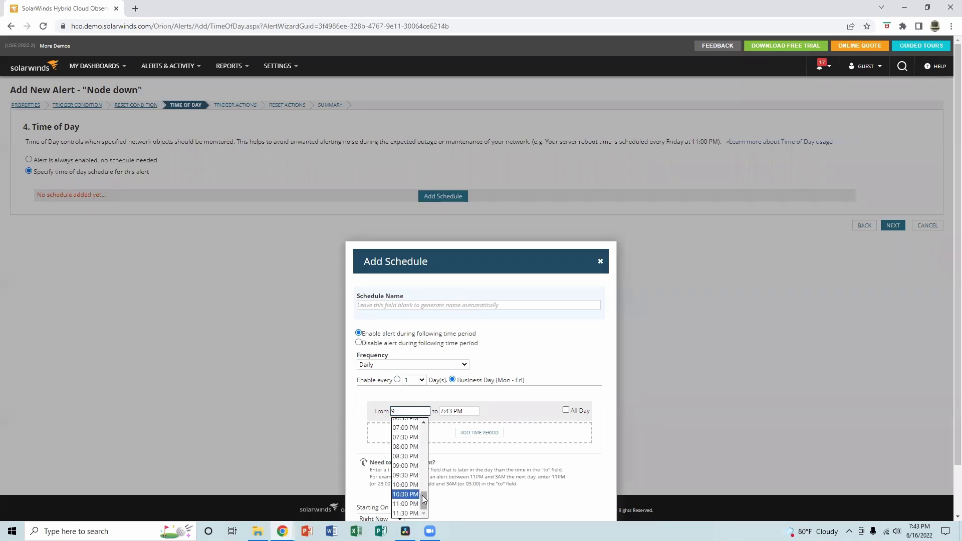
left_click_drag(424, 498, 423, 457)
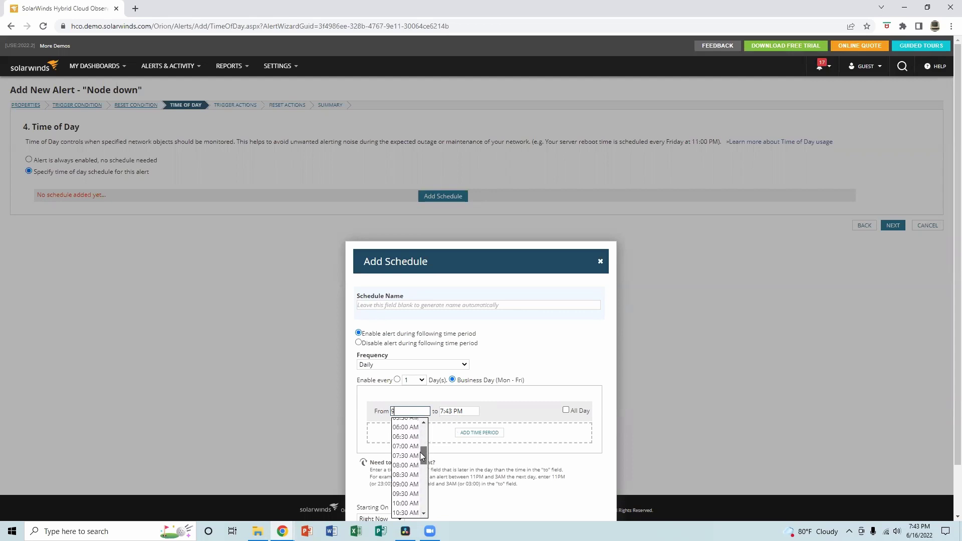
left_click(406, 484)
Set the period's end time to 05:00 PM and add another time period.
left_click(446, 411)
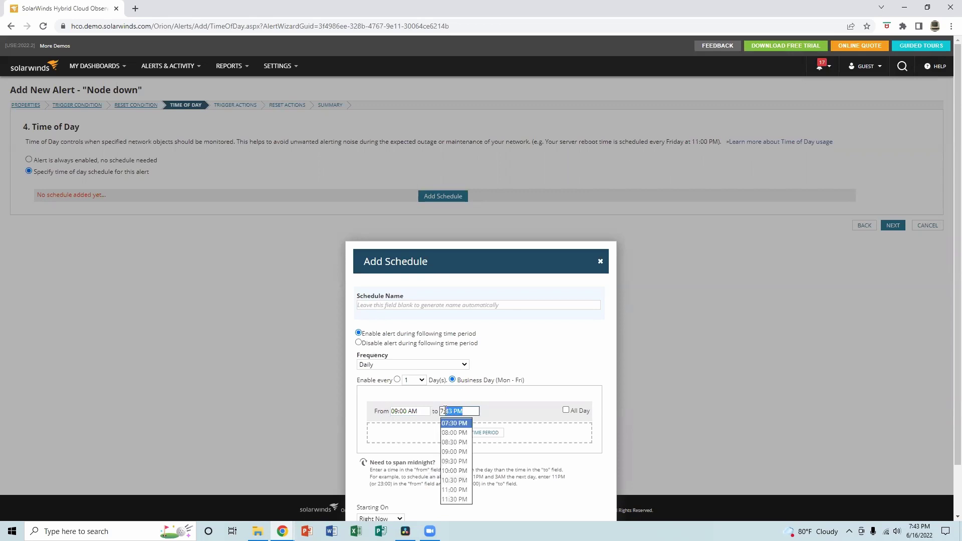
left_click_drag(459, 411, 440, 411)
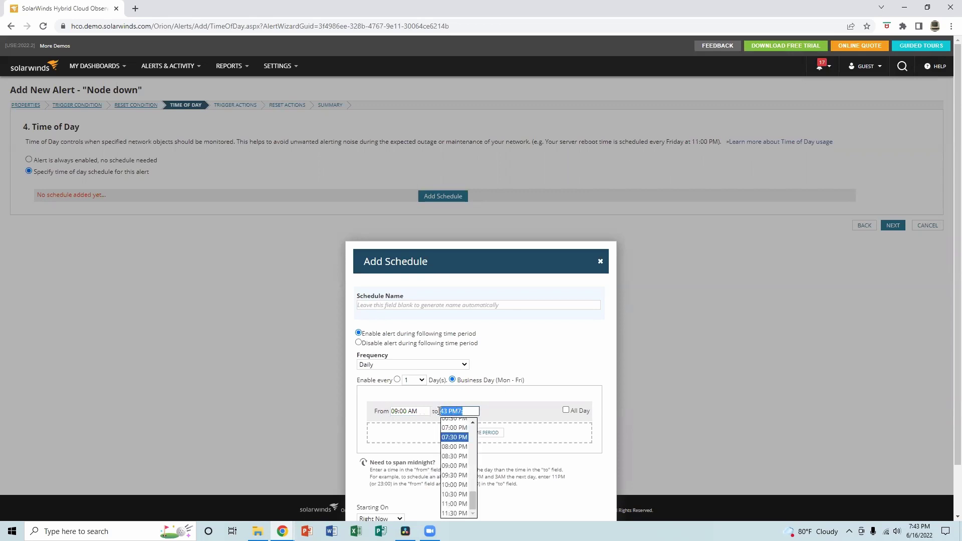
type("5:00")
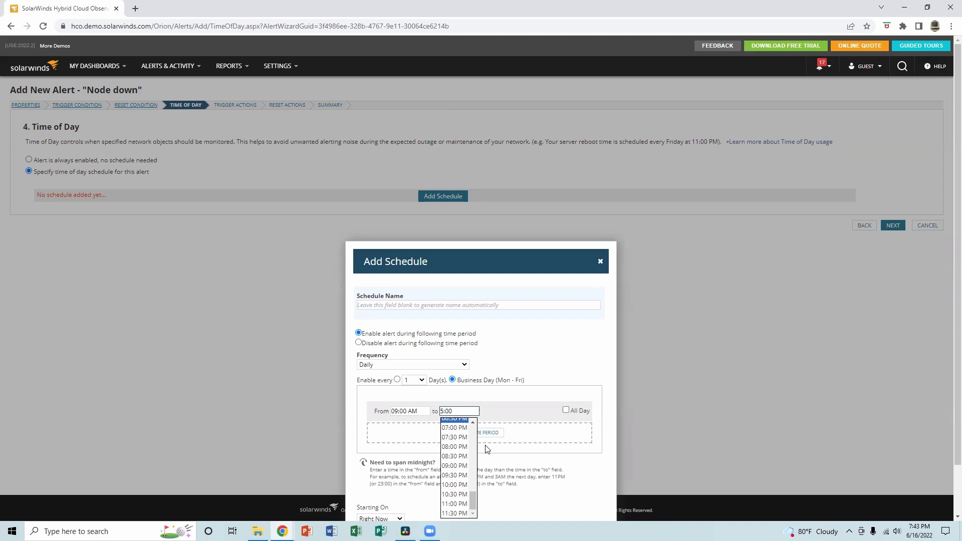
type("pm")
left_click(505, 413)
left_click(450, 407)
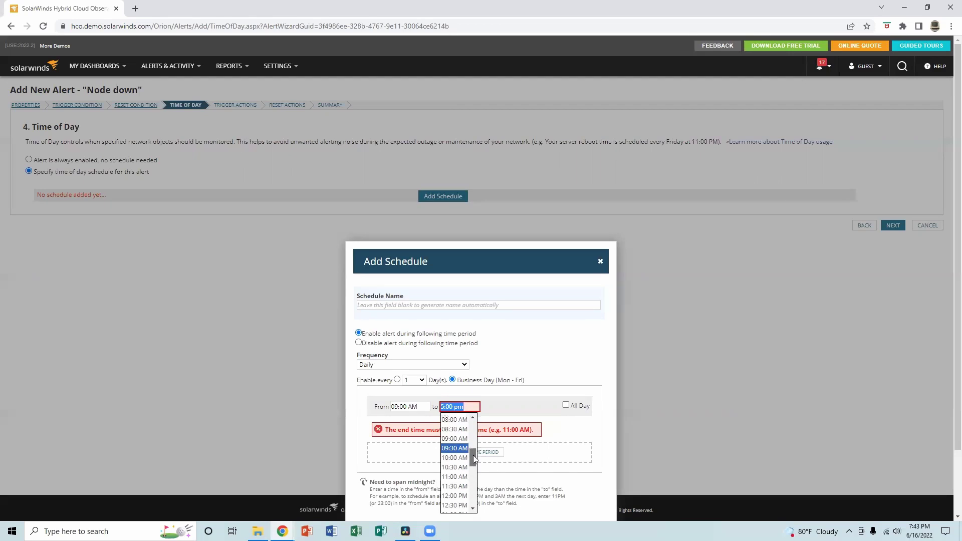
left_click_drag(472, 465, 472, 475)
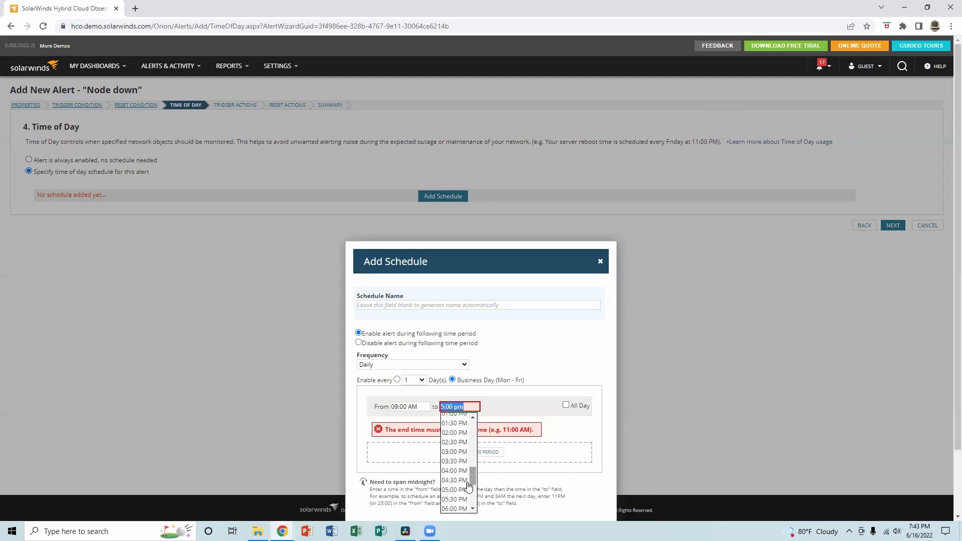
left_click(454, 489)
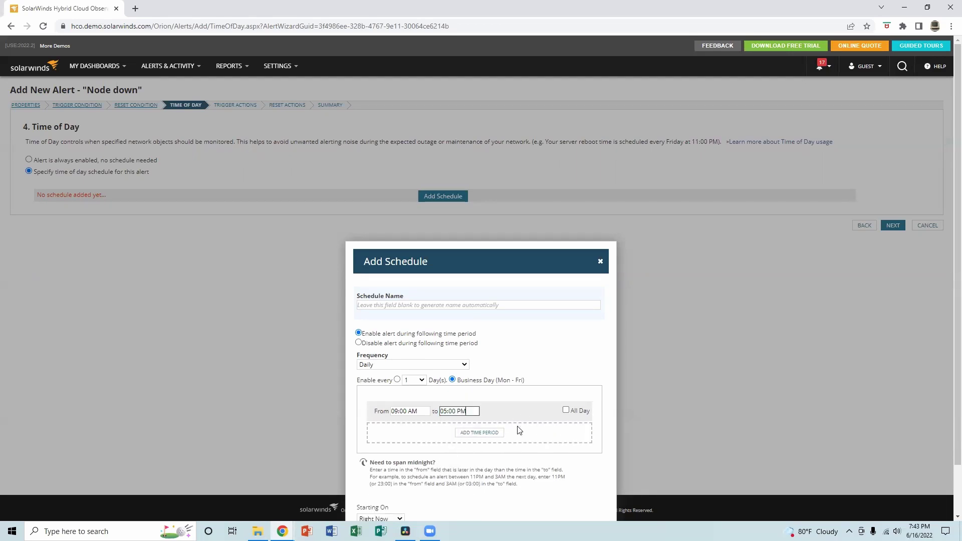
left_click(484, 434)
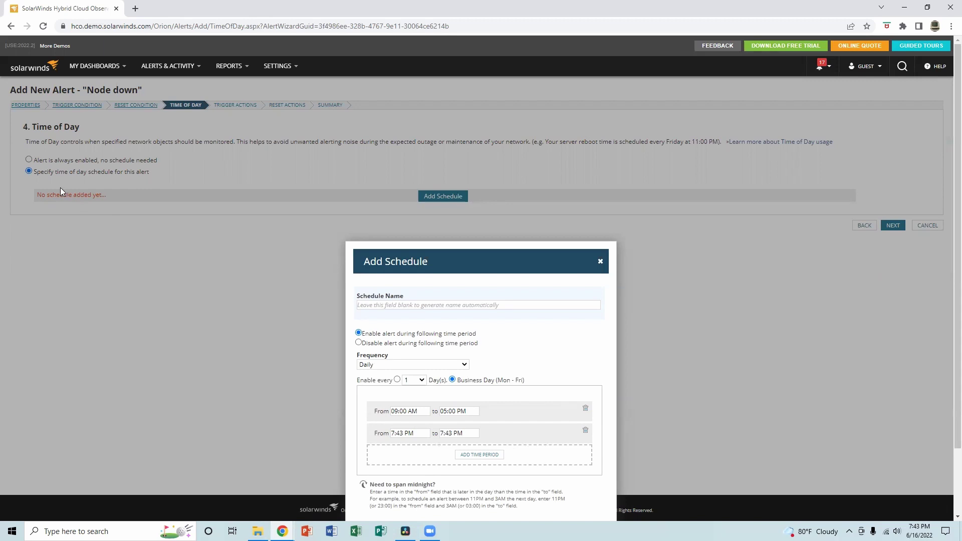
Discard the schedule, keep the alert always enabled, and go to Trigger Action.
left_click(601, 262)
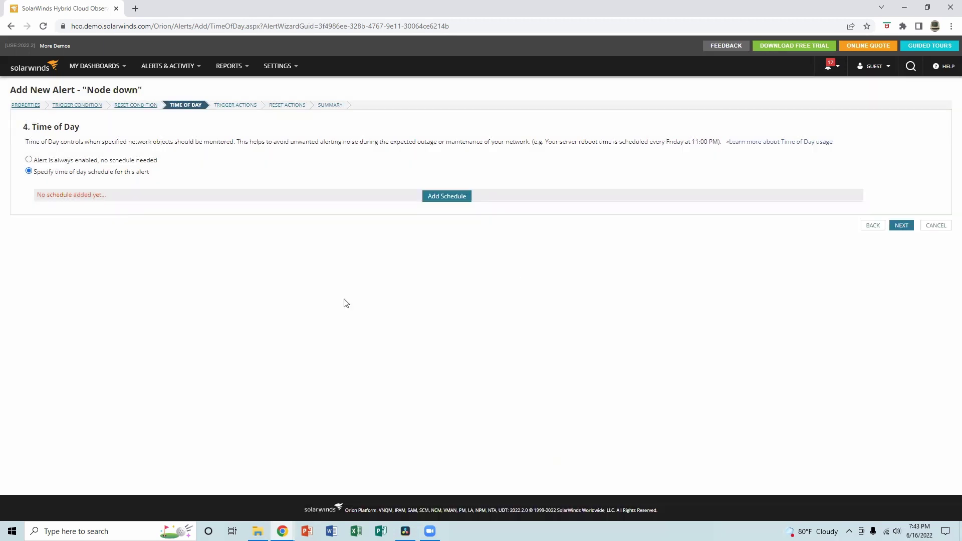
left_click(29, 160)
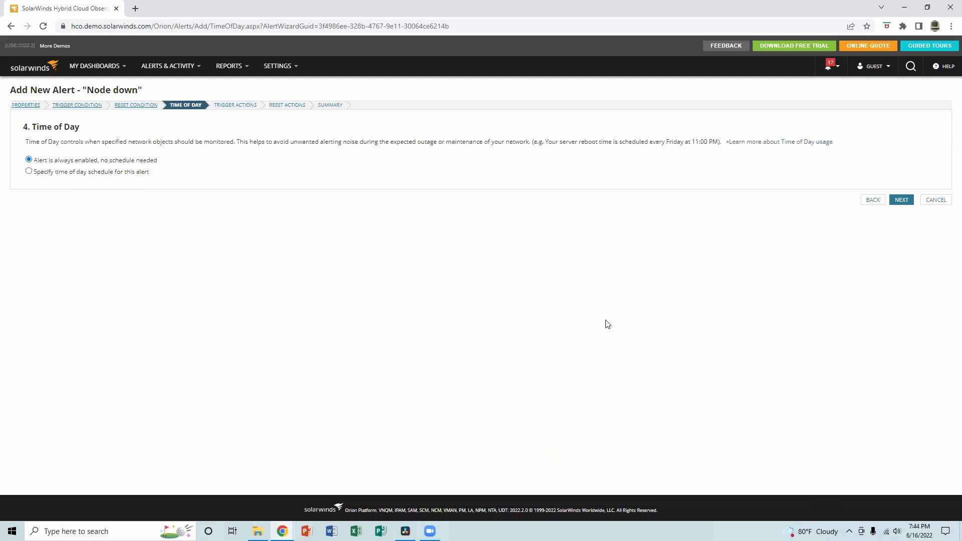
left_click(897, 199)
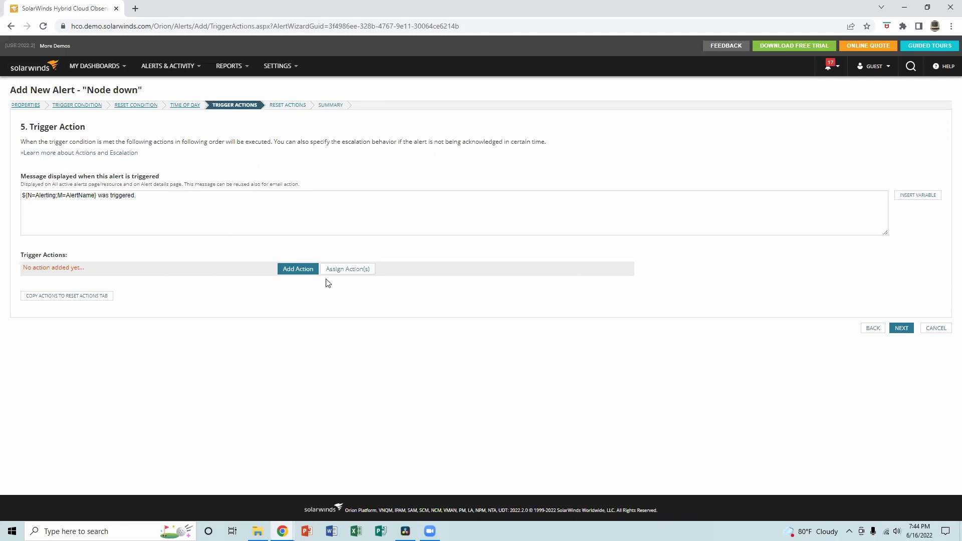
Add a Send an Email/Page action with a recipient e-mail address and select its subject.
left_click(298, 269)
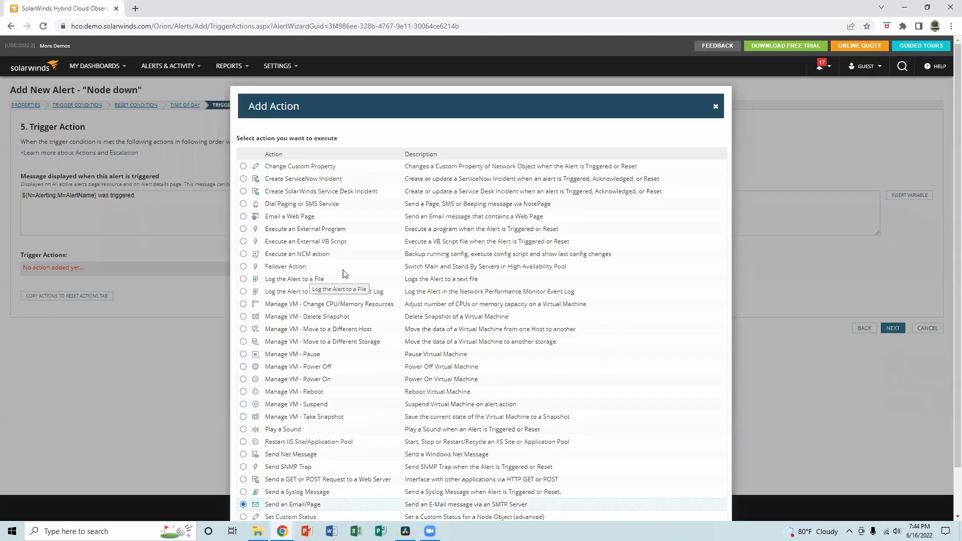
scroll(344, 274, "down", 1)
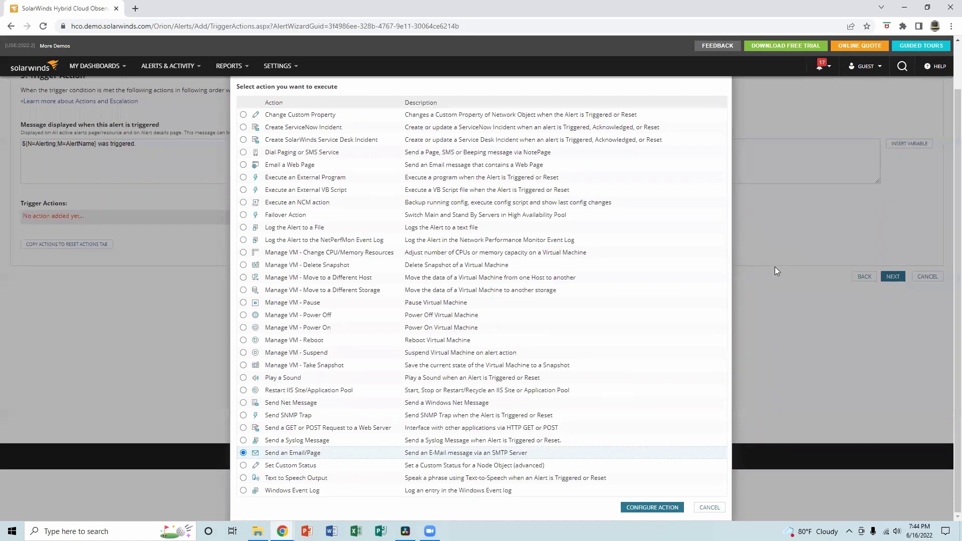
scroll(838, 252, "up", 1)
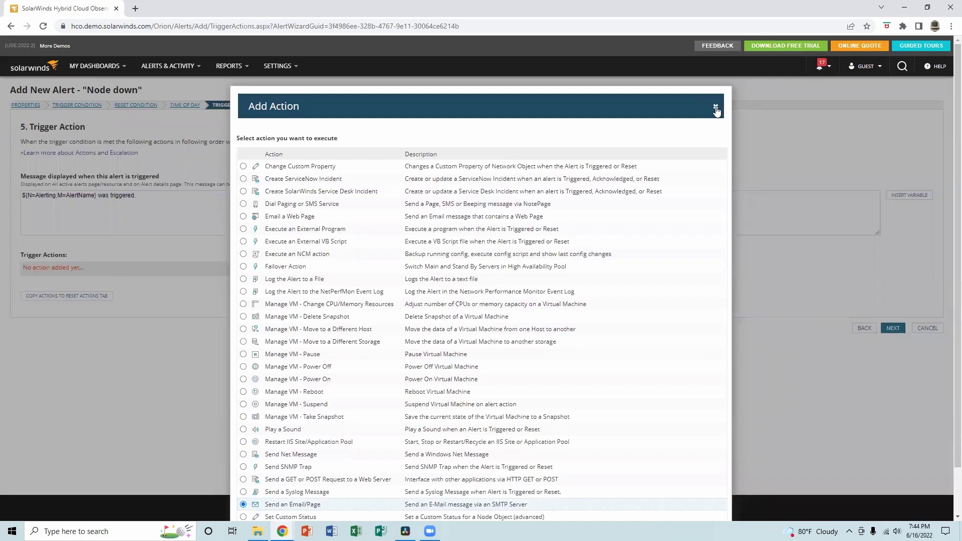
scroll(650, 436, "down", 1)
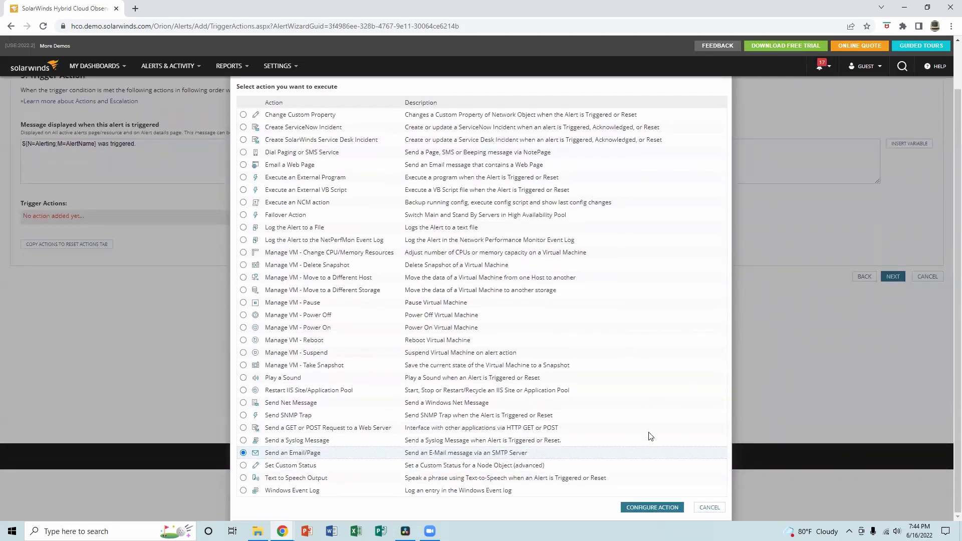
left_click(654, 506)
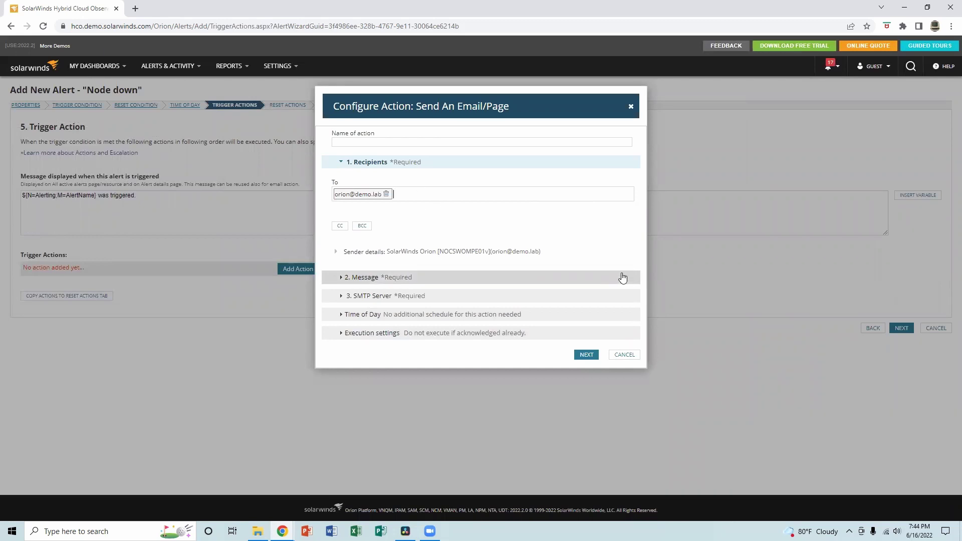
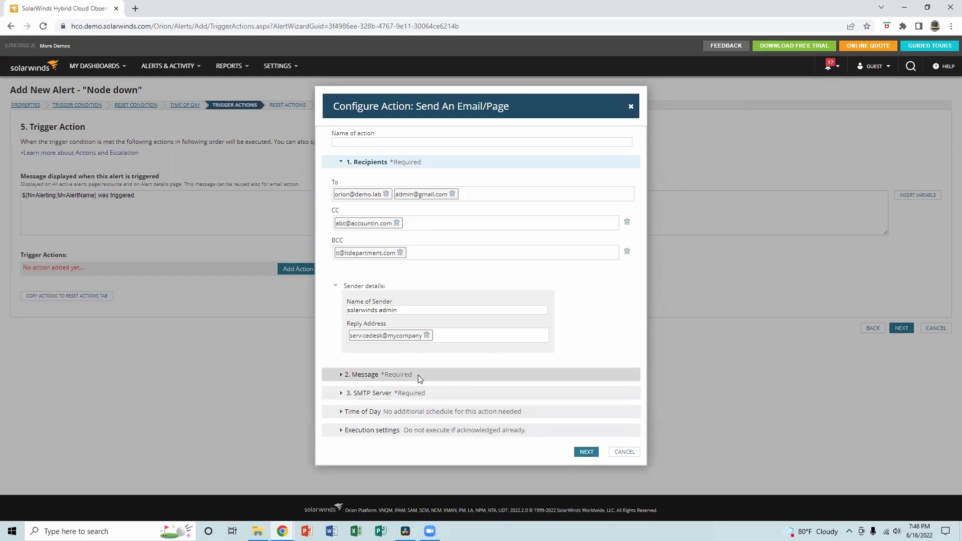
left_click(418, 381)
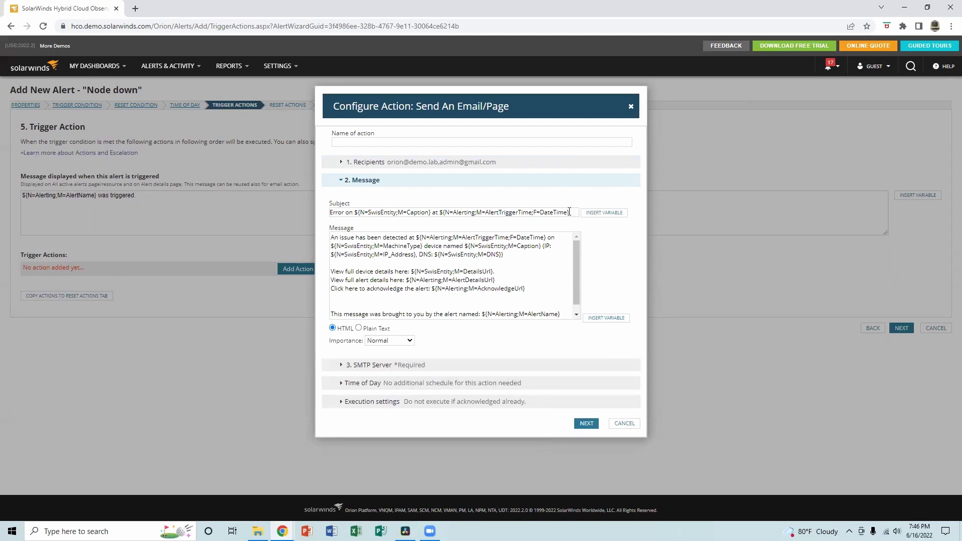
left_click_drag(561, 212, 324, 213)
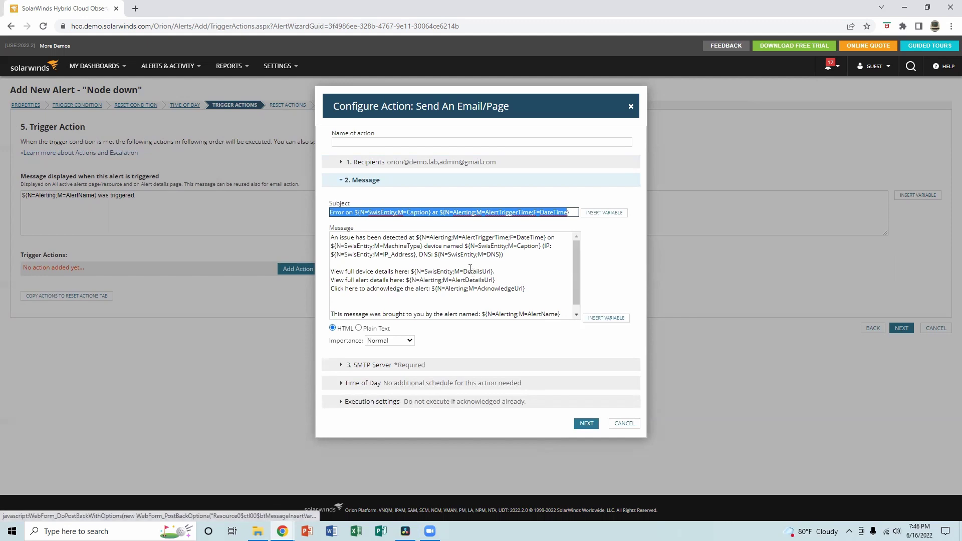
Insert the Node Location variable at the start of the email message.
left_click(606, 318)
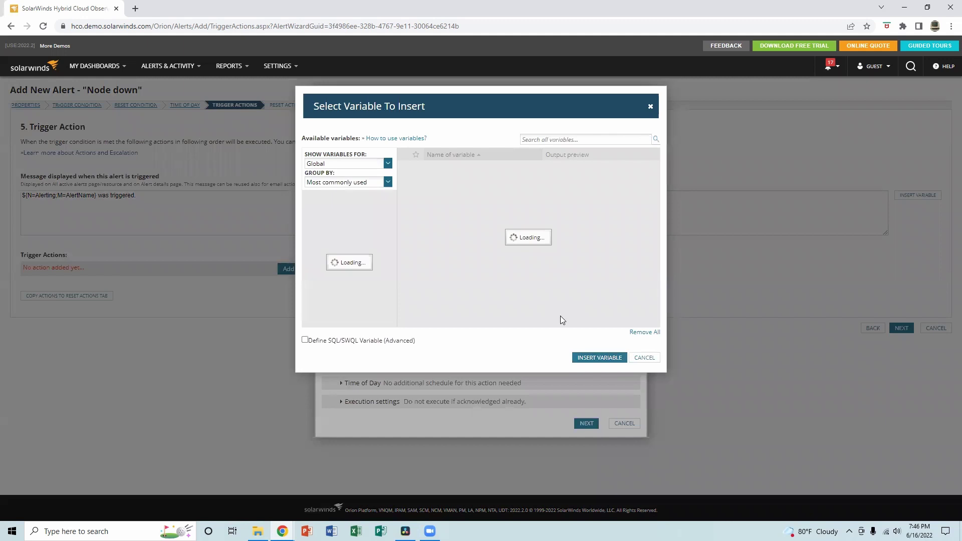
left_click(388, 165)
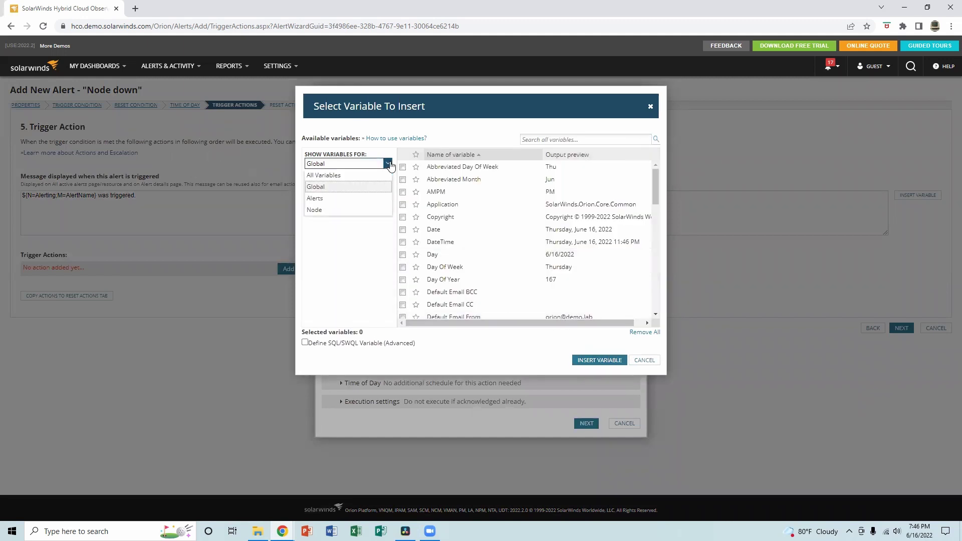
left_click(333, 210)
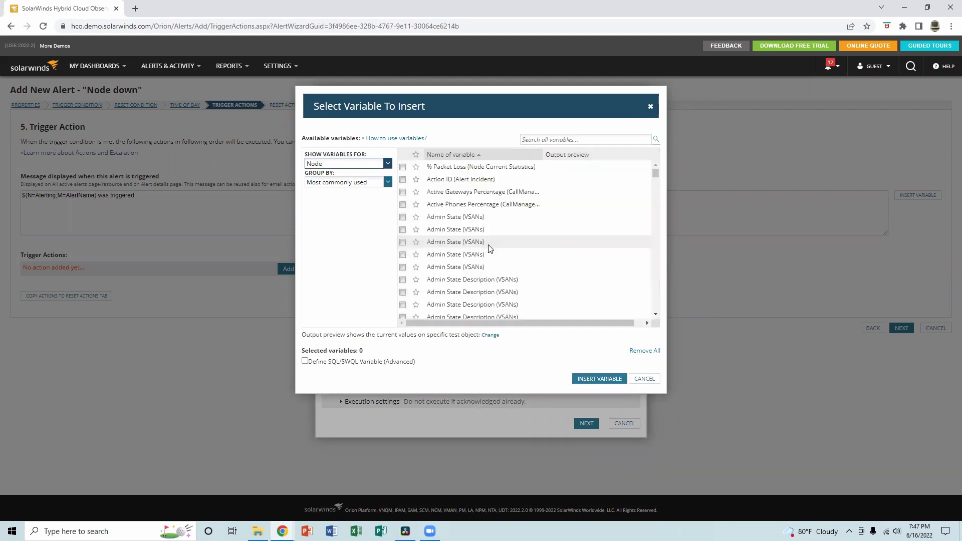
left_click_drag(655, 173, 656, 214)
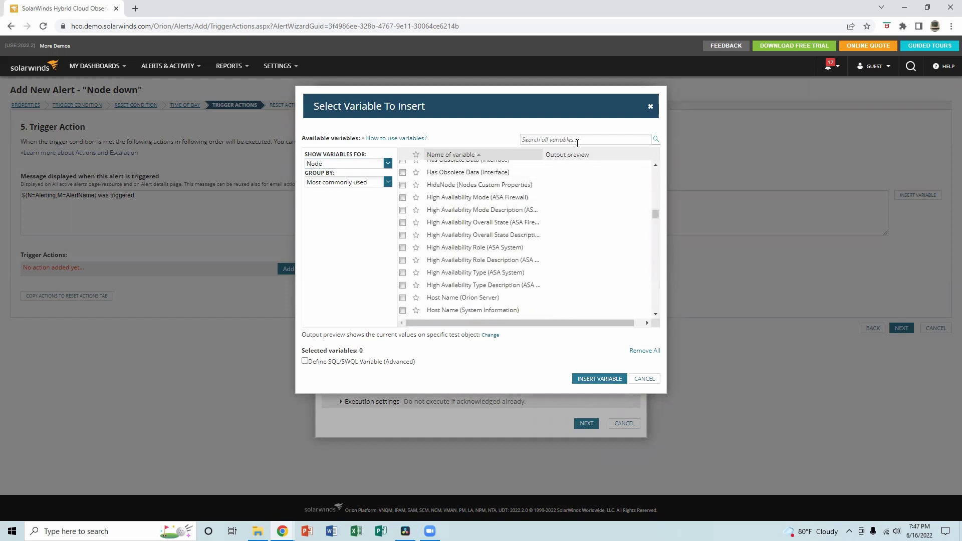
left_click(576, 141)
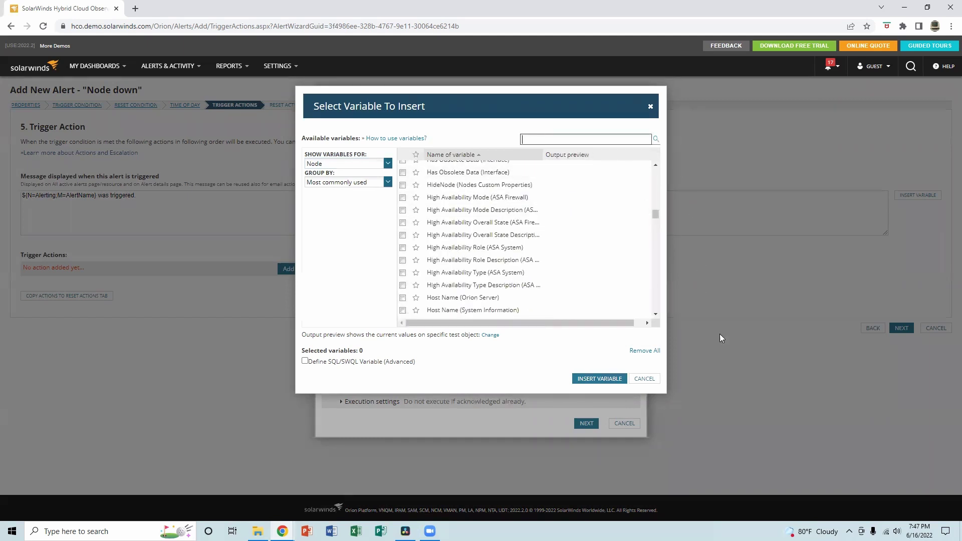
type("location")
left_click(656, 140)
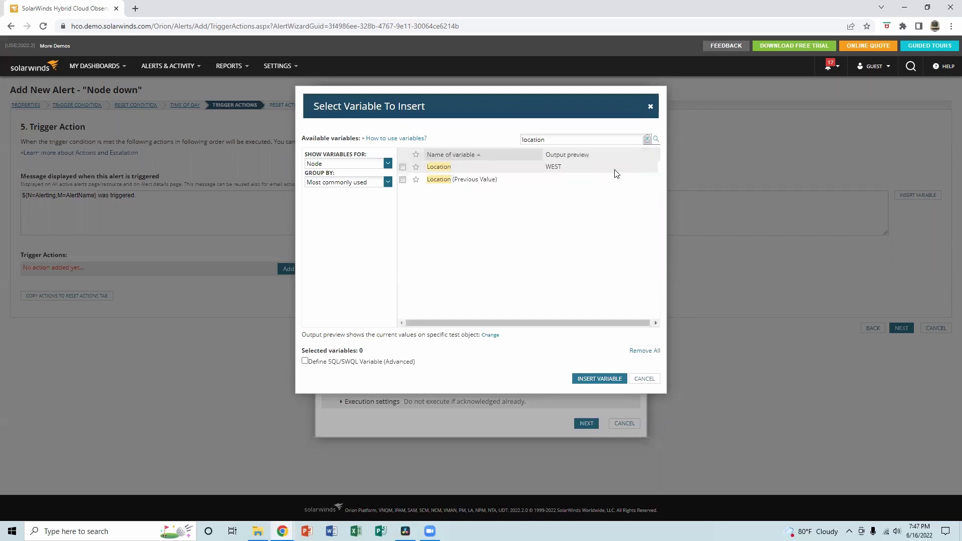
left_click(402, 168)
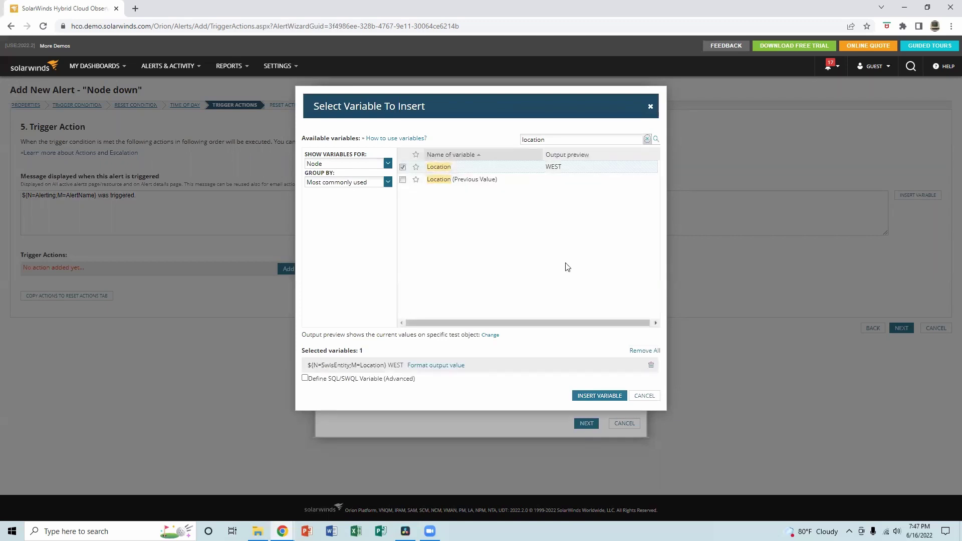
left_click(600, 396)
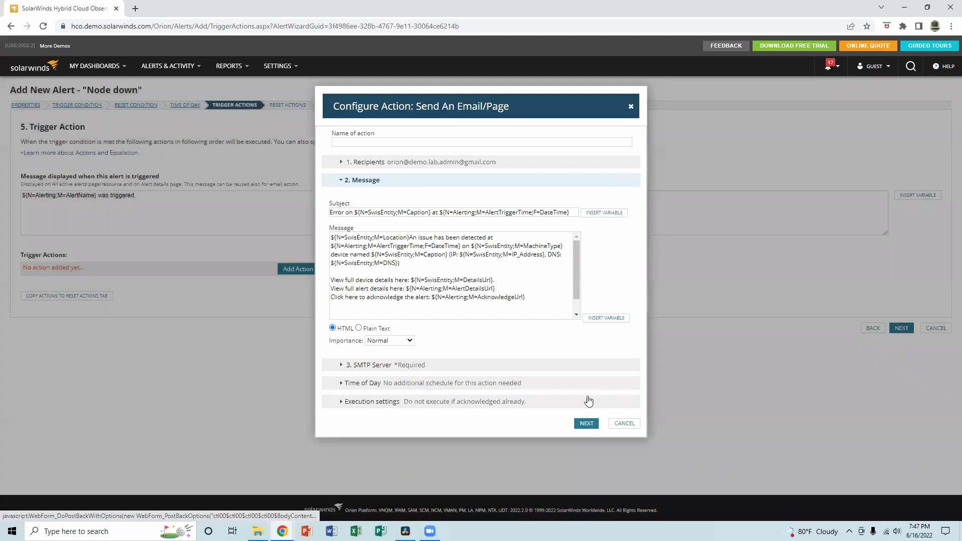
Insert the Node Display Name variable into the message after searching 'name'.
left_click(607, 318)
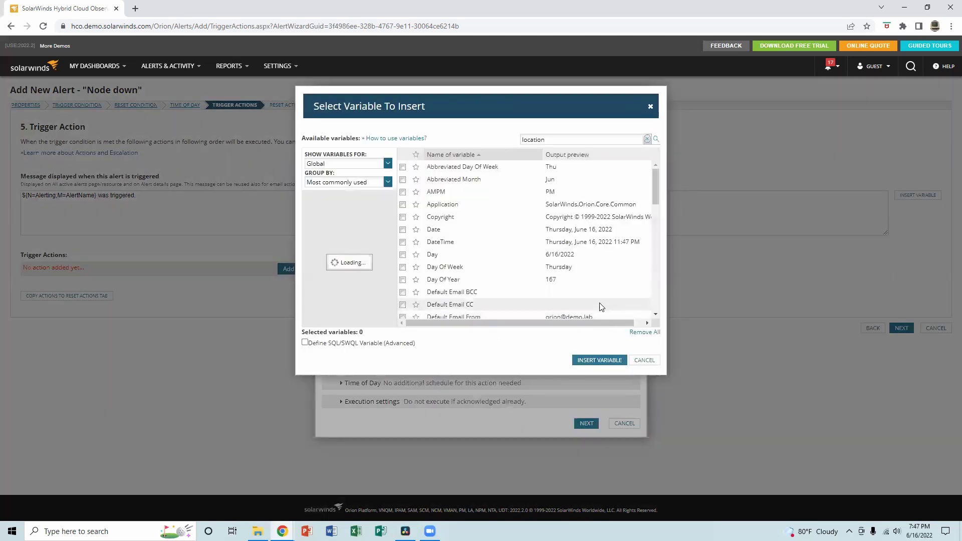
left_click_drag(563, 144, 507, 144)
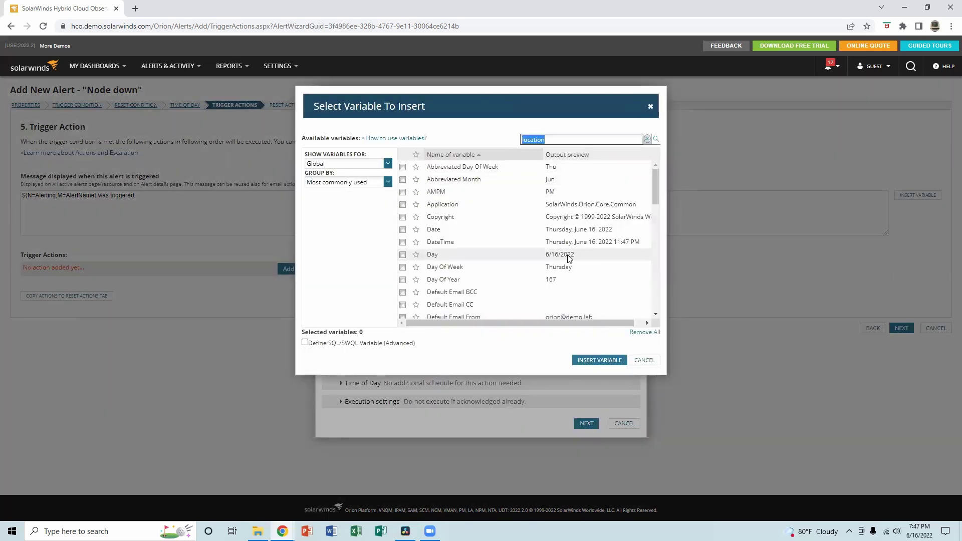
type("name")
key("Return")
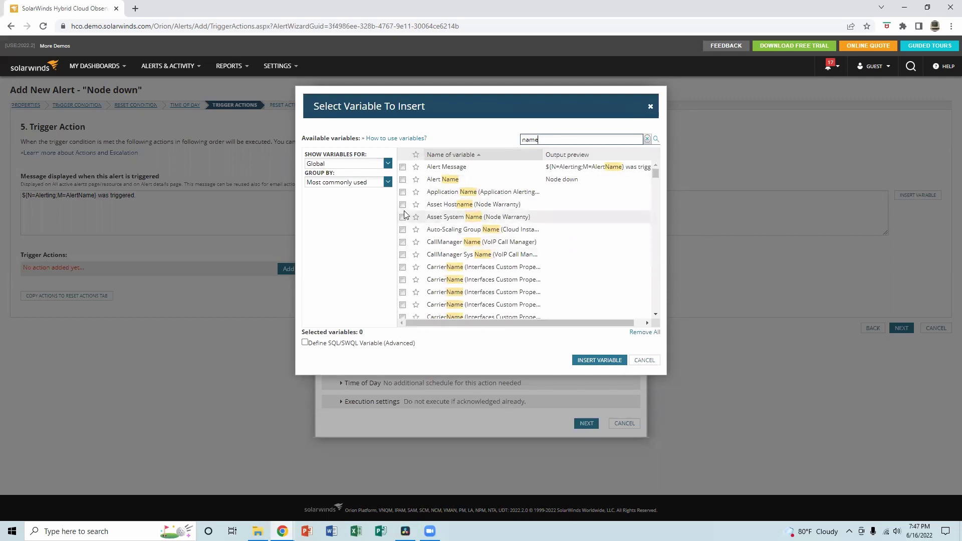
scroll(486, 277, "down", 3)
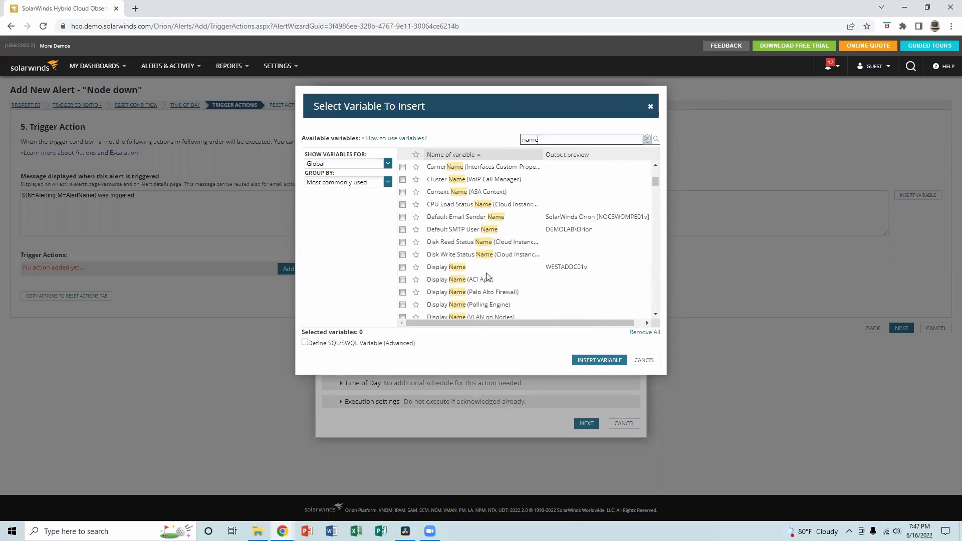
left_click(402, 267)
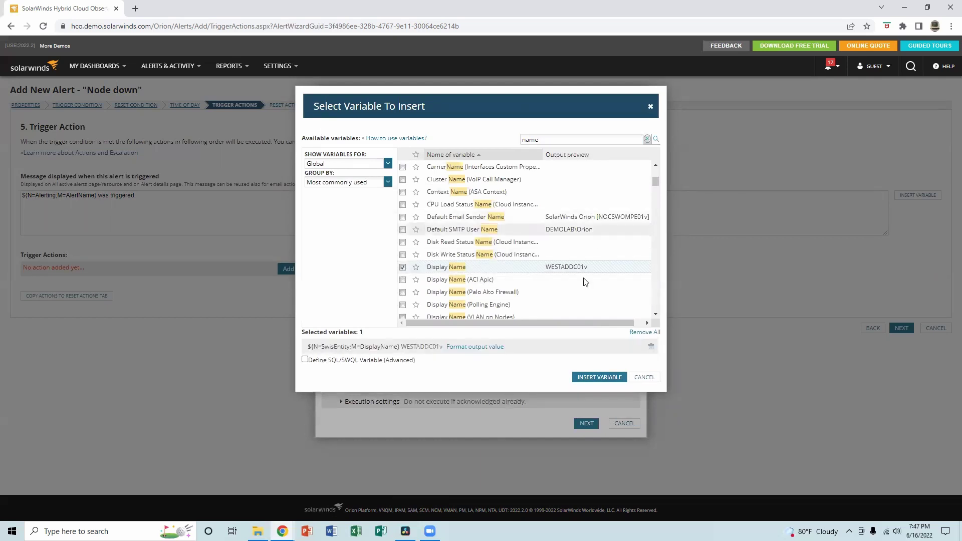
left_click(597, 378)
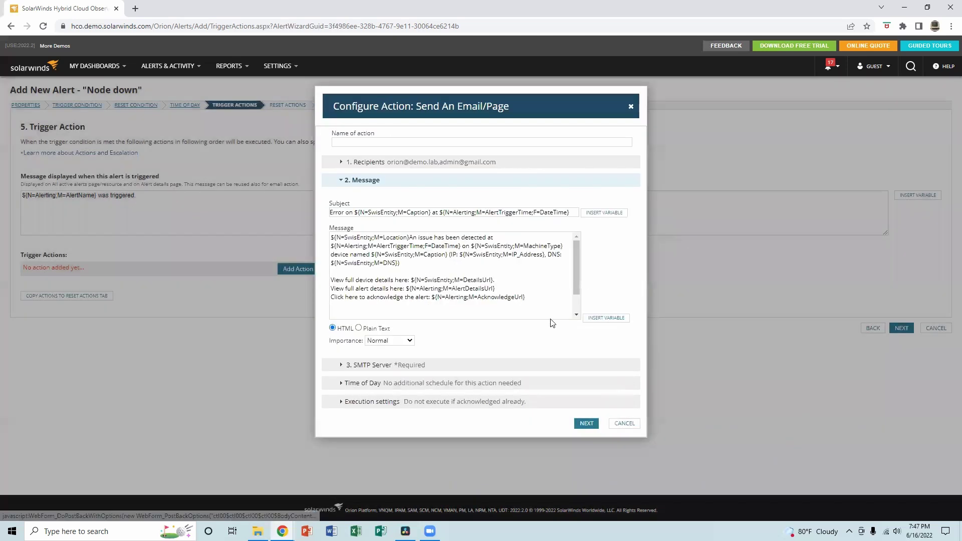
Review the SMTP server, Time of Day and Execution settings, then close the email action unsaved.
left_click(582, 421)
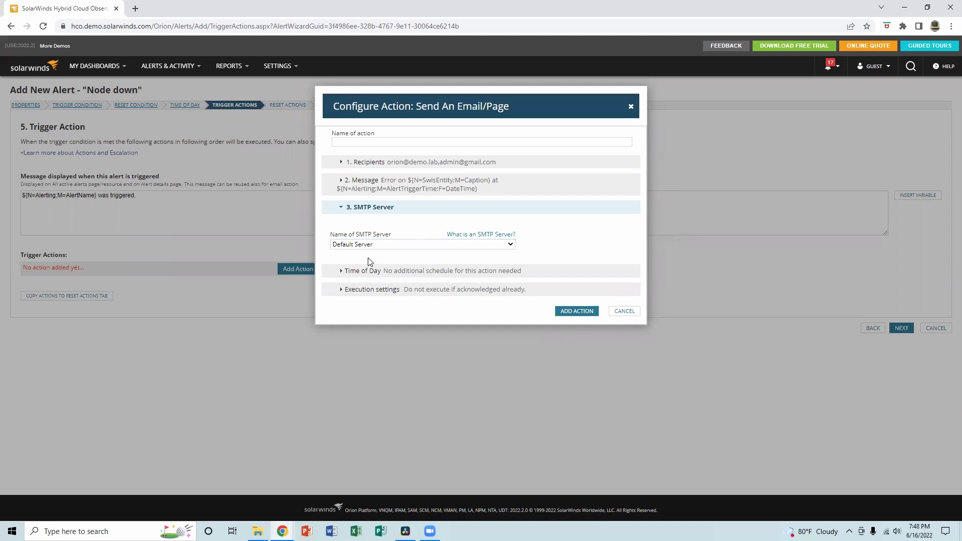
left_click(346, 272)
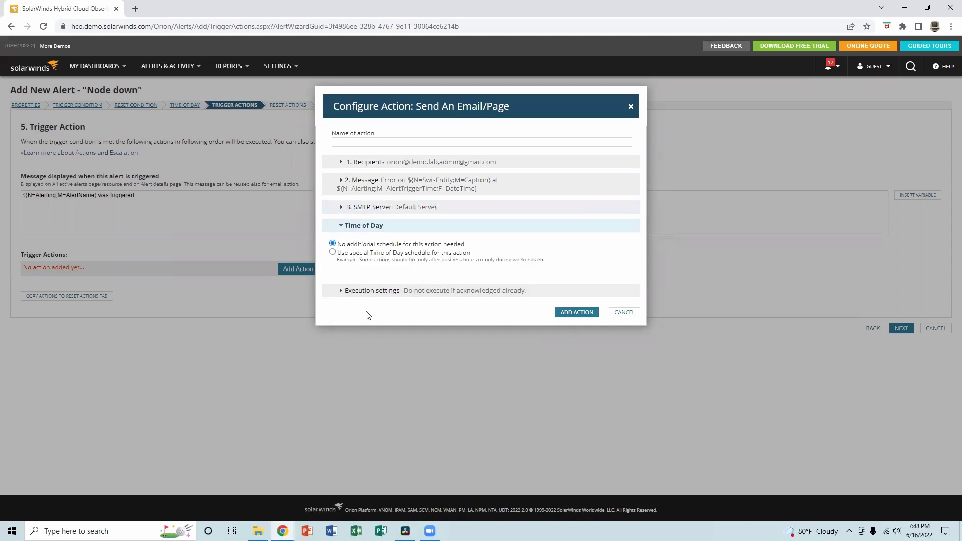
left_click(342, 290)
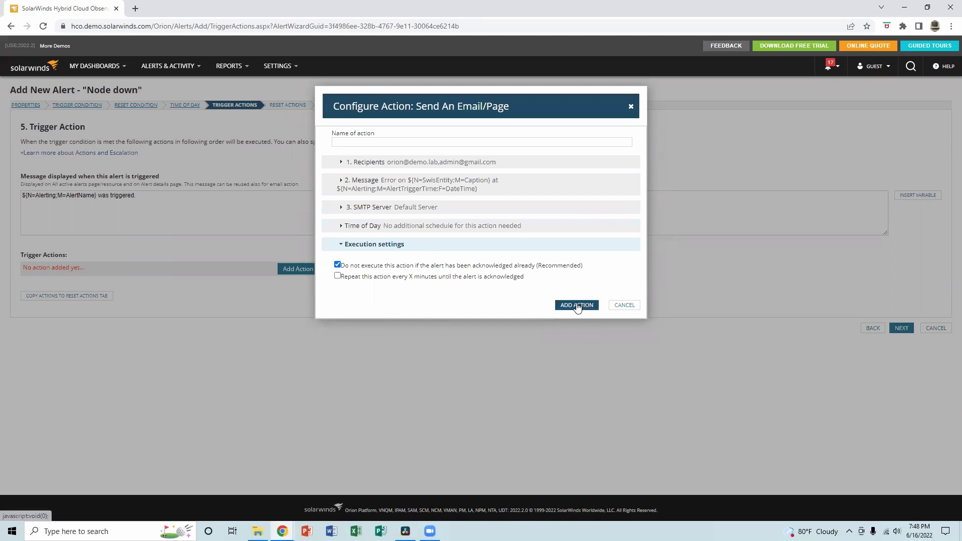
left_click(631, 107)
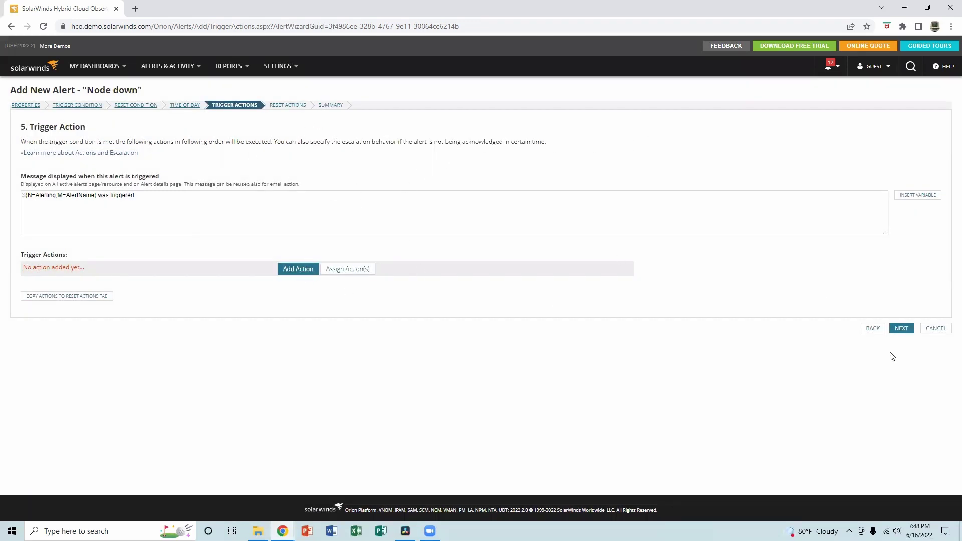
Advance to the Reset Action step and open the Add Action list.
left_click(902, 328)
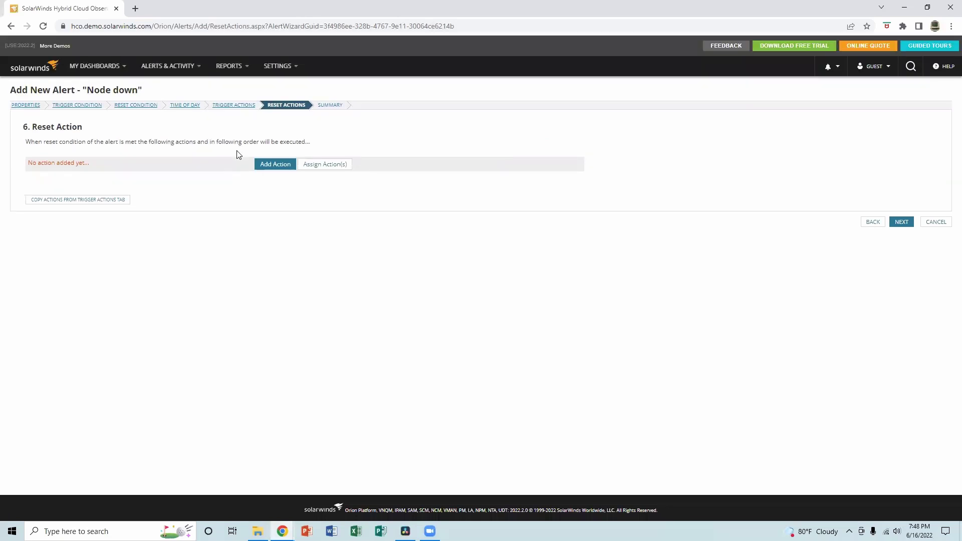
left_click(273, 165)
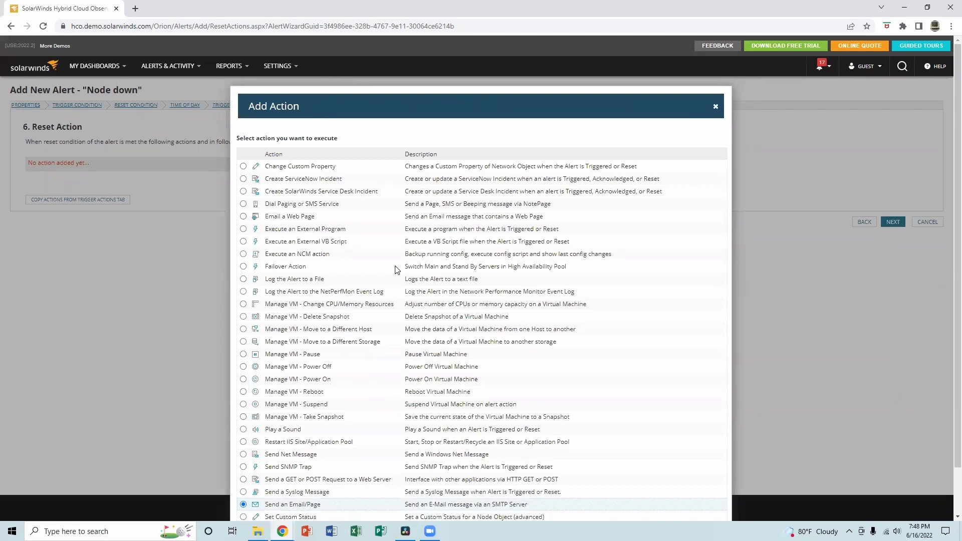
Compare External Program, Failover and Play a Sound reset actions, ending on Send an Email/Page.
left_click(243, 229)
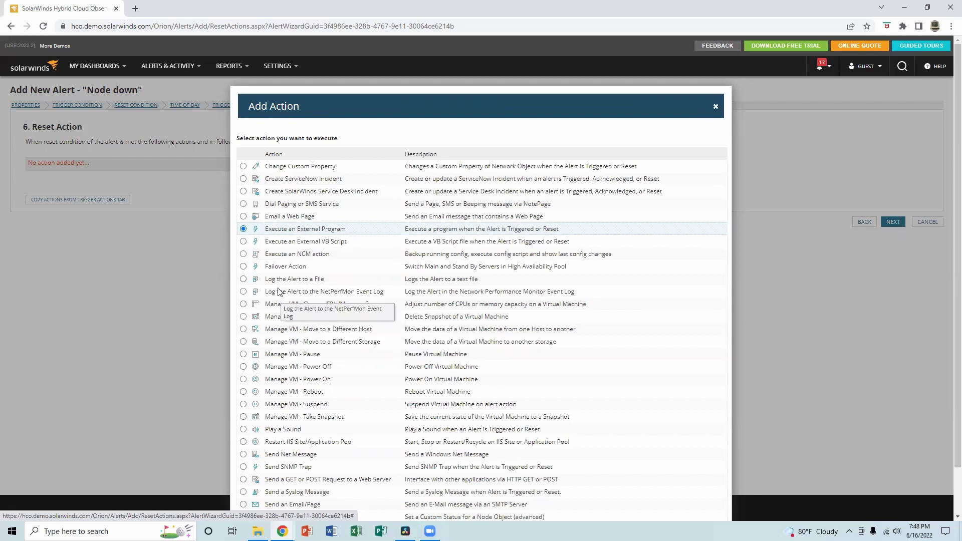
left_click(243, 267)
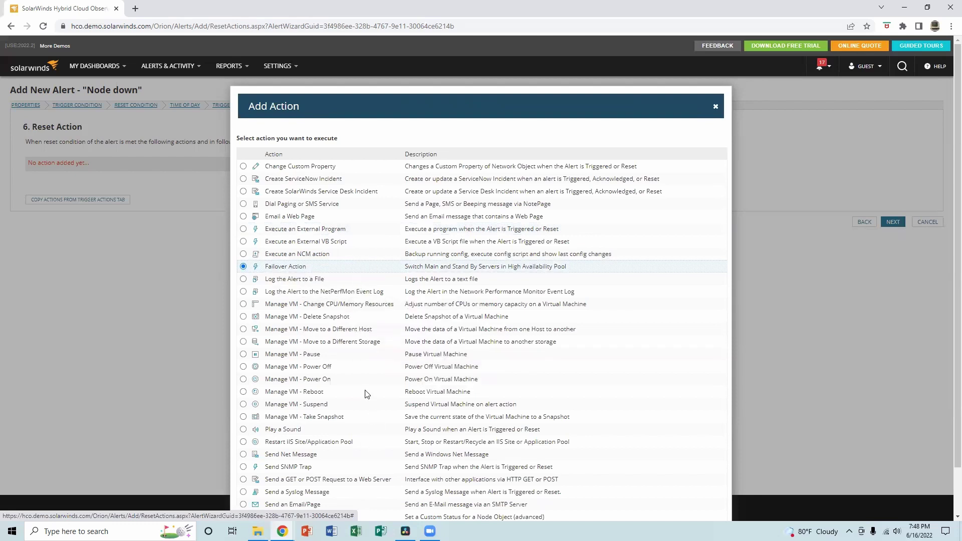
scroll(367, 395, "down", 1)
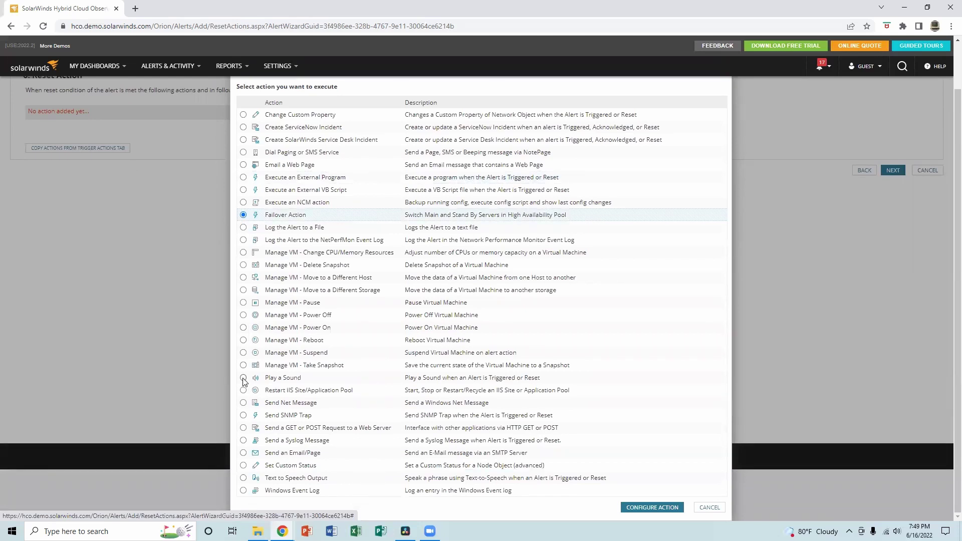
left_click(244, 379)
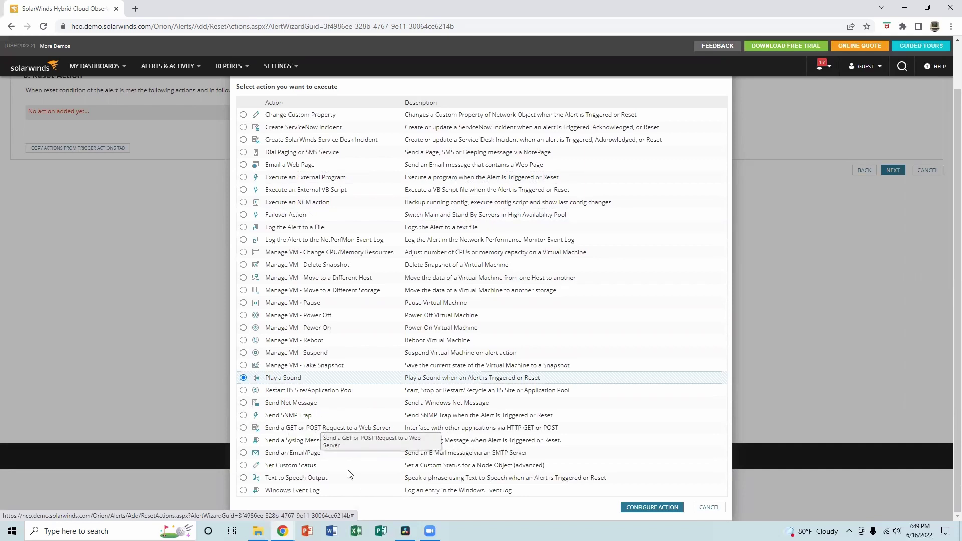
left_click(244, 453)
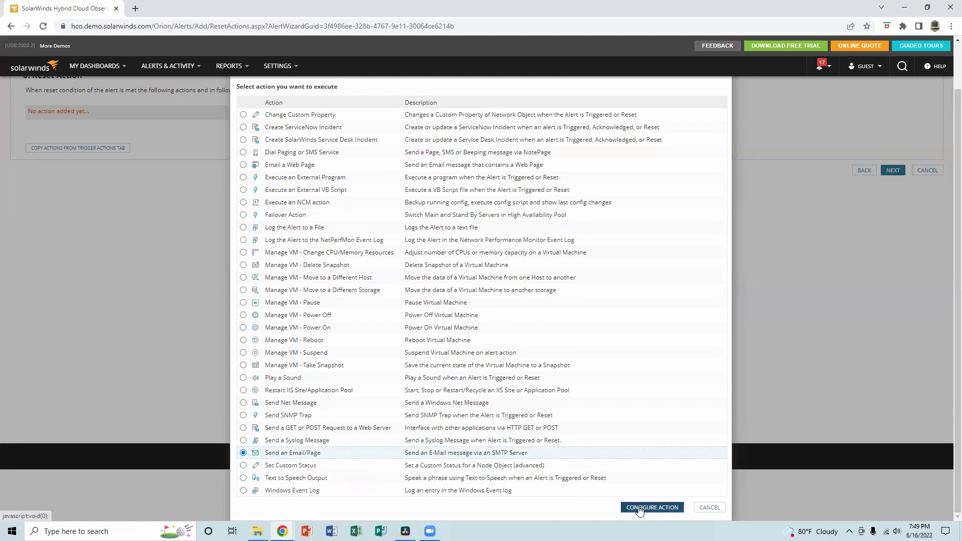
scroll(645, 451, "up", 1)
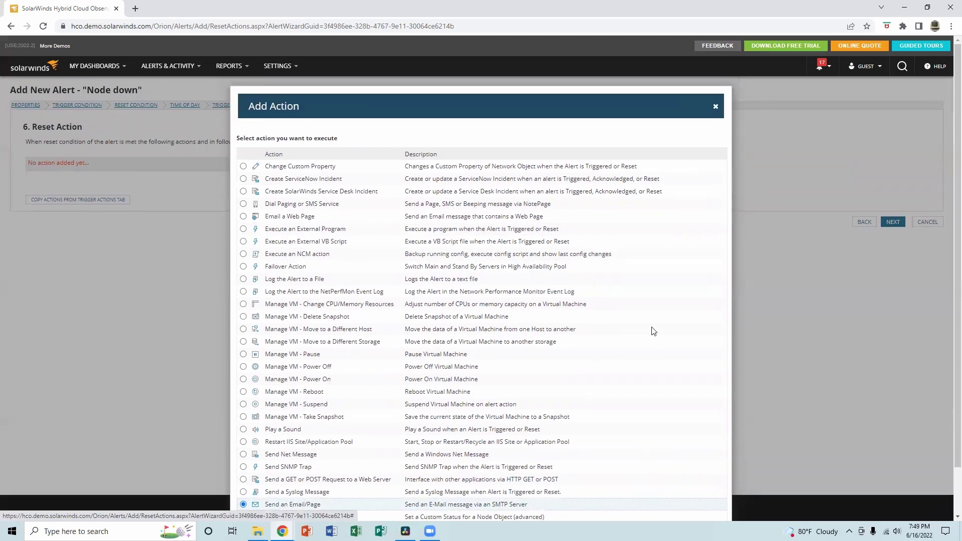
scroll(654, 450, "down", 1)
scroll(702, 176, "up", 1)
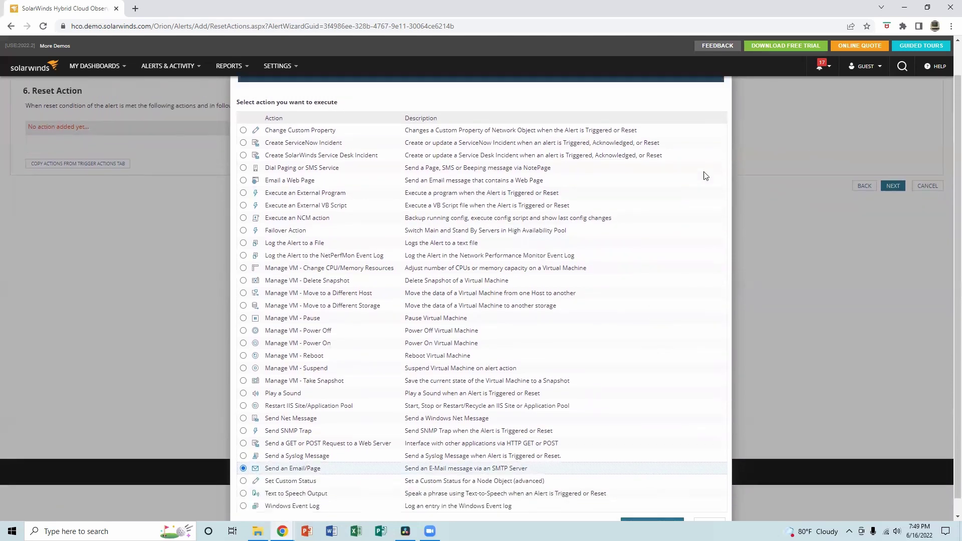
Dismiss the action list and review the Summary: Node Status equal to Down, Critical severity.
key("Escape")
left_click(902, 222)
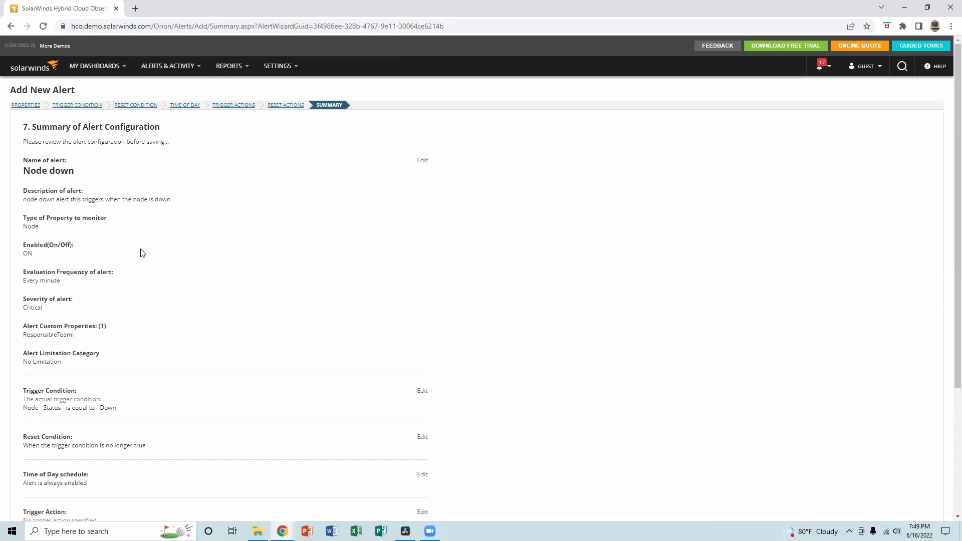
scroll(126, 240, "down", 1)
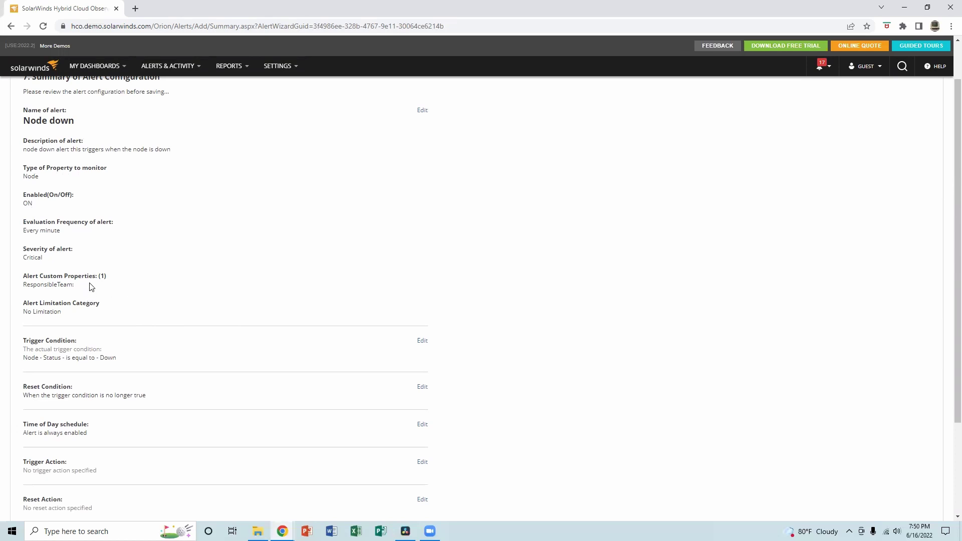
scroll(91, 287, "down", 2)
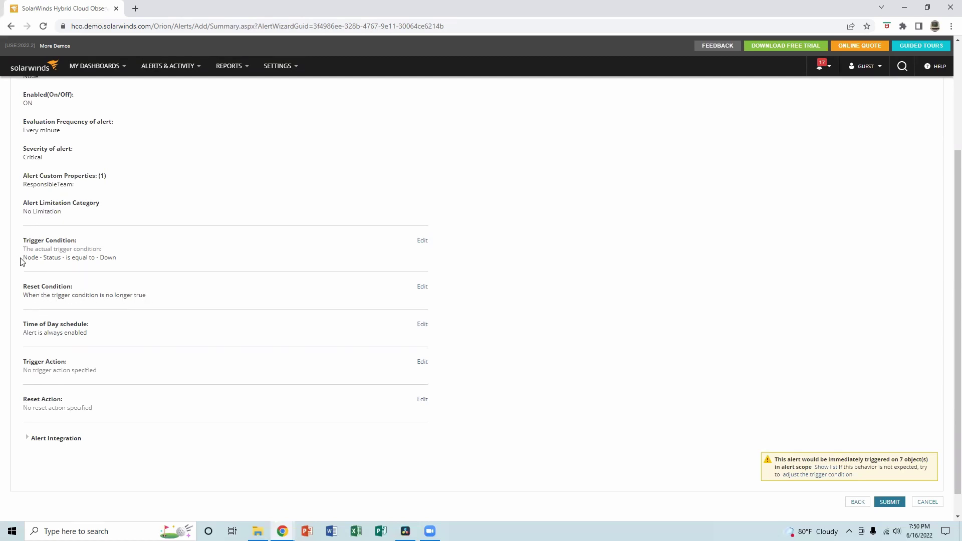
left_click_drag(23, 260, 115, 264)
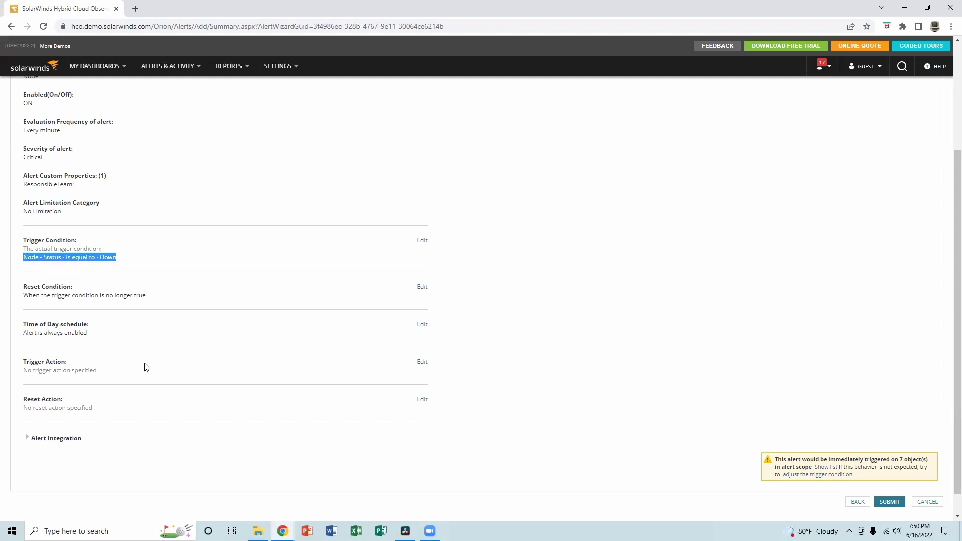
scroll(147, 368, "down", 1)
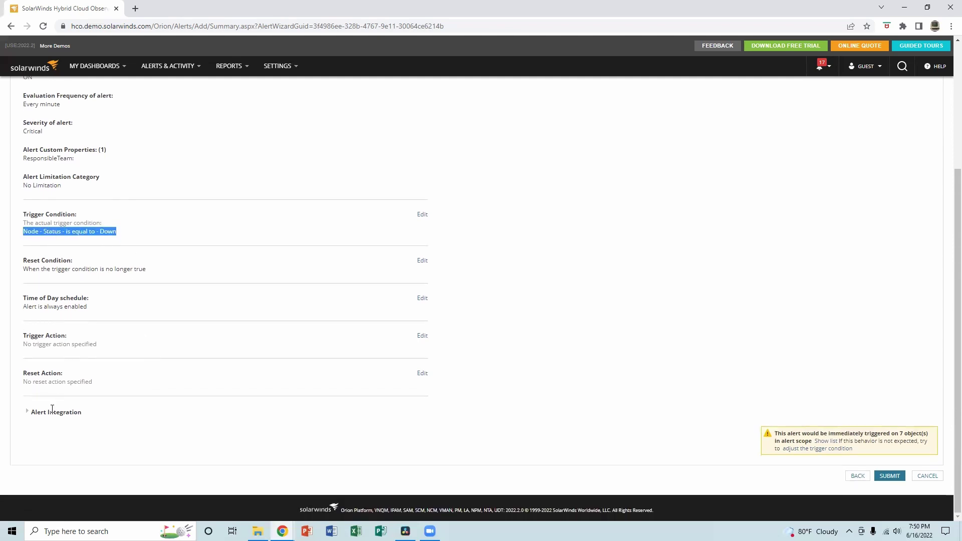
Submit the Node down alert and land on the Orion Summary Home dashboard.
left_click(890, 475)
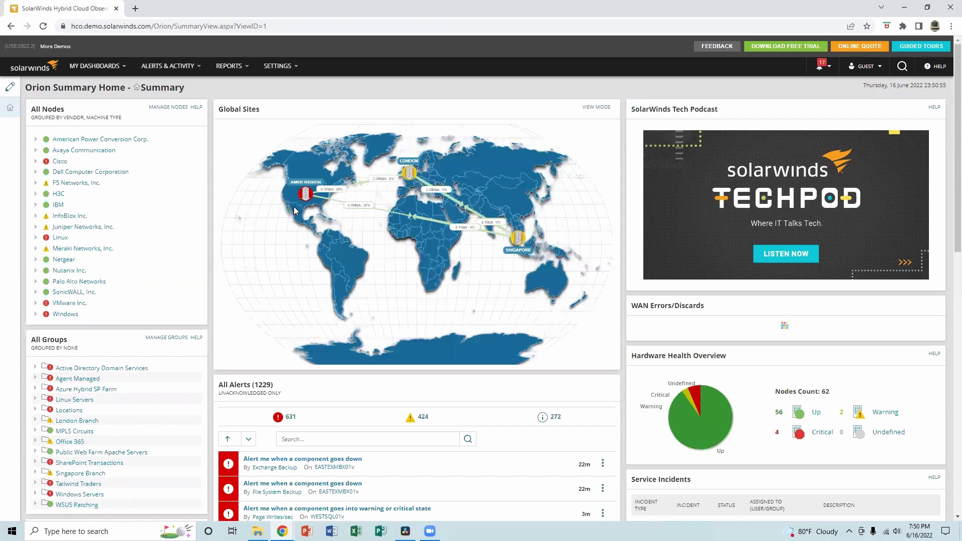
mouse_move(190, 72)
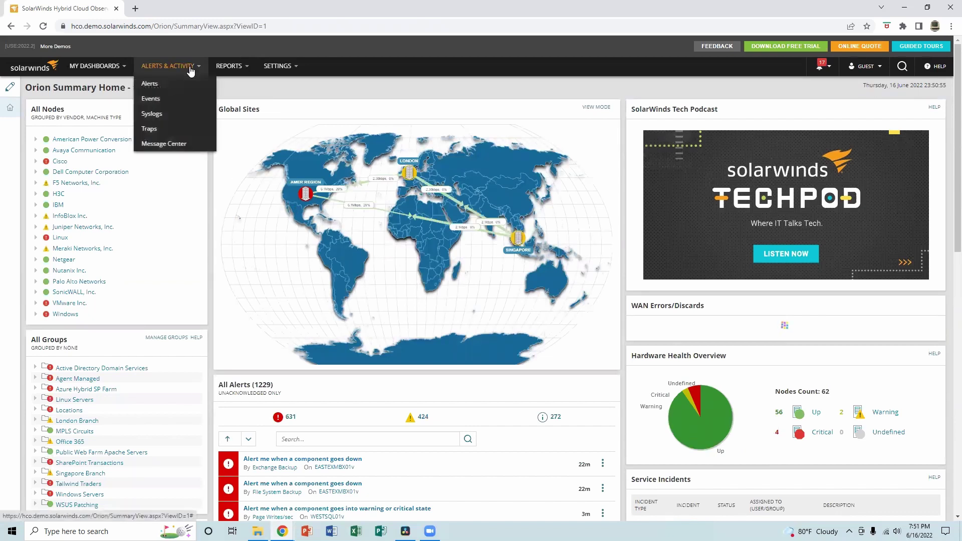